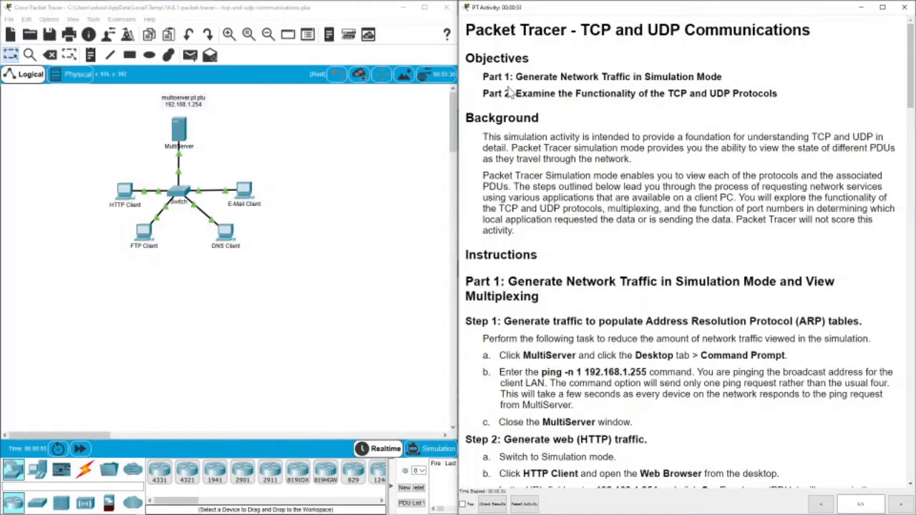
# Scroll the activity instructions to Part 1's Instructions and bring the topology back into view.
pyautogui.click(440, 450)
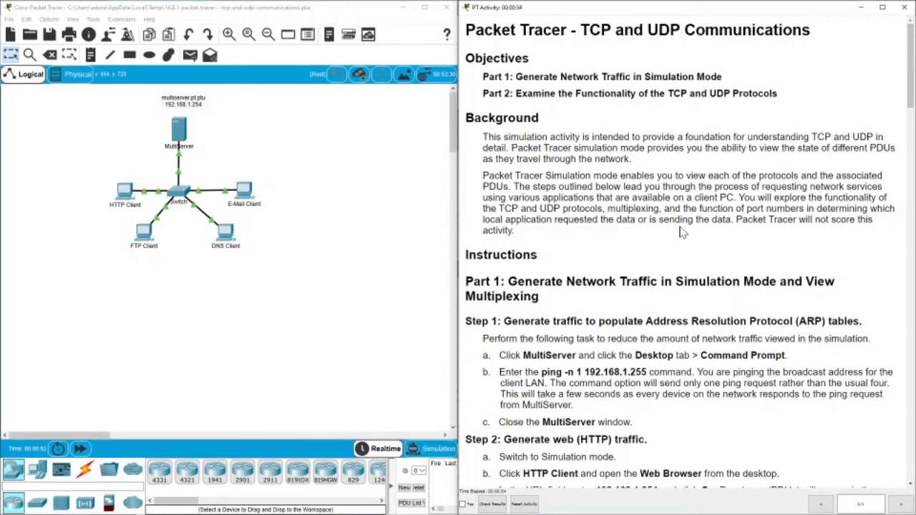
pyautogui.click(437, 449)
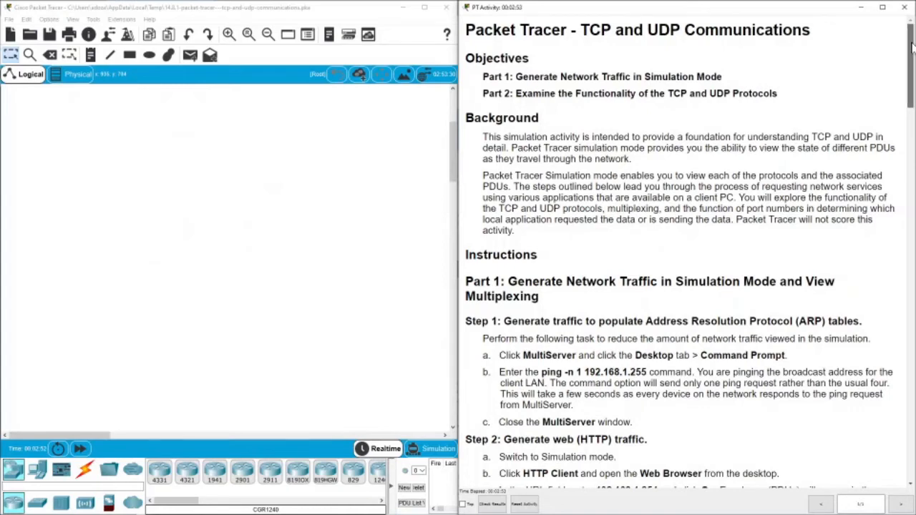
pyautogui.scroll(-2, 911, 66)
pyautogui.moveTo(911, 66); pyautogui.dragTo(911, 70)
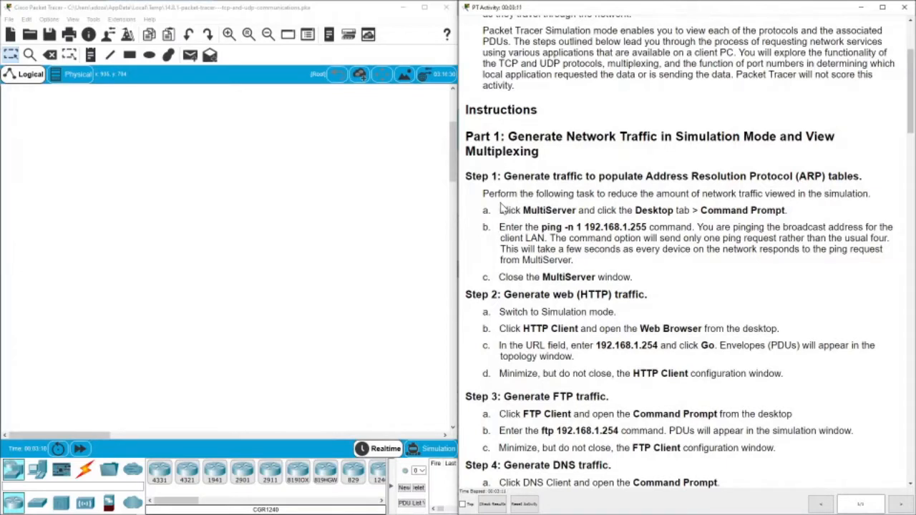
pyautogui.scroll(3, 376, 209)
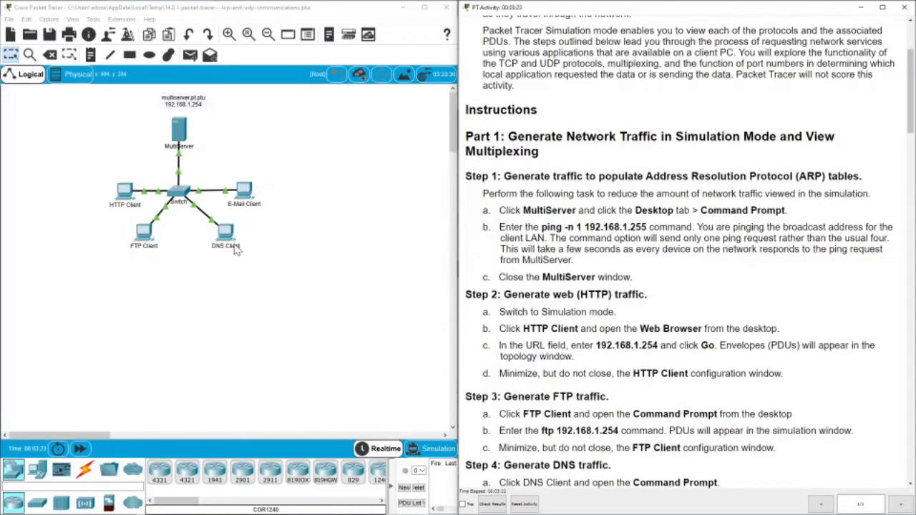
# From MultiServer's command prompt, run ping -n 1 192.168.1.255 to reach all four clients.
pyautogui.click(180, 131)
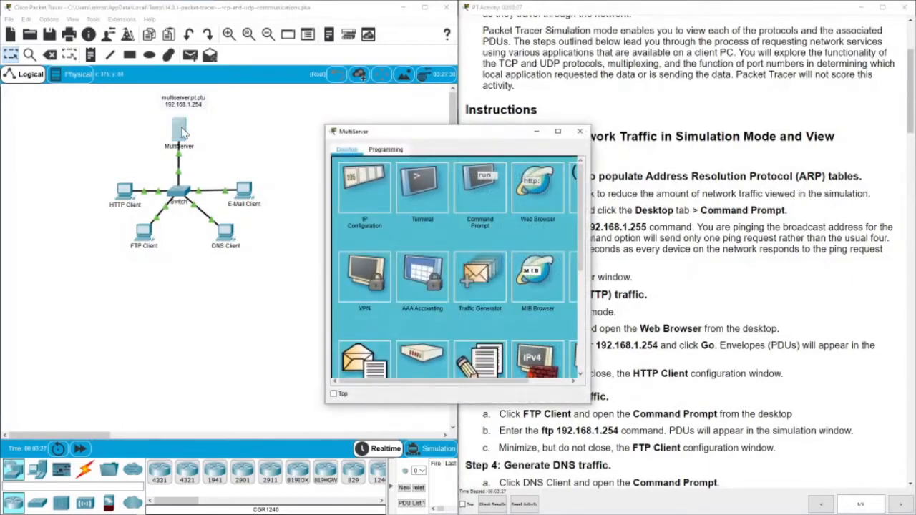
pyautogui.moveTo(413, 134); pyautogui.dragTo(260, 136)
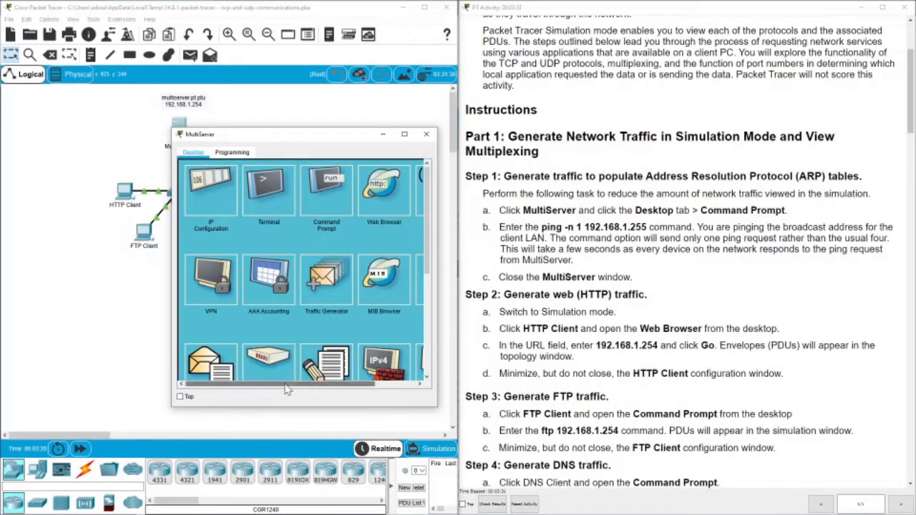
pyautogui.moveTo(290, 384); pyautogui.dragTo(332, 384)
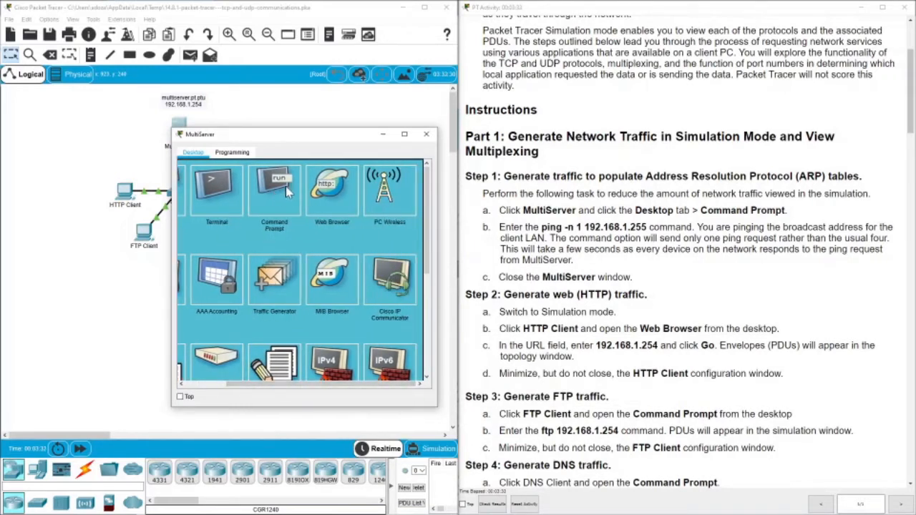
pyautogui.click(260, 198)
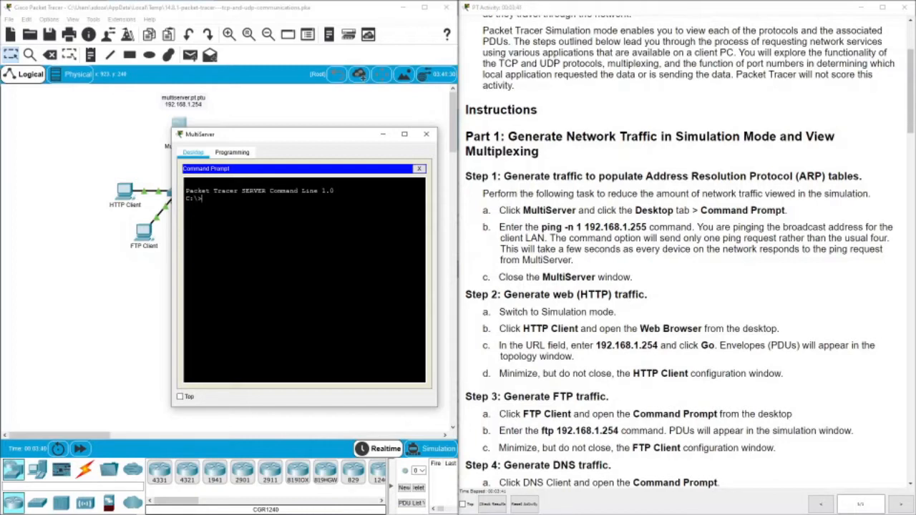
pyautogui.write('ping -n 1 19')
pyautogui.write('2.168.1.255')
pyautogui.press('Return')
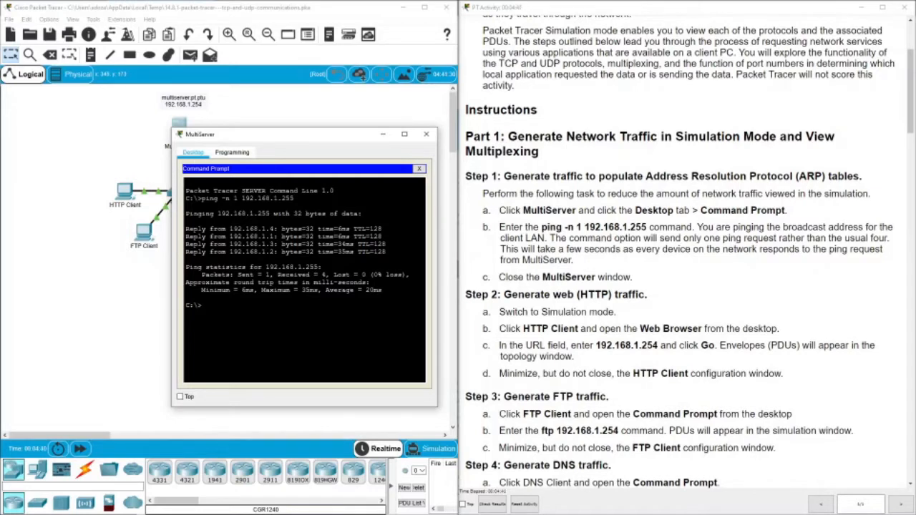
# Close the MultiServer window and switch Packet Tracer to Simulation mode.
pyautogui.click(426, 136)
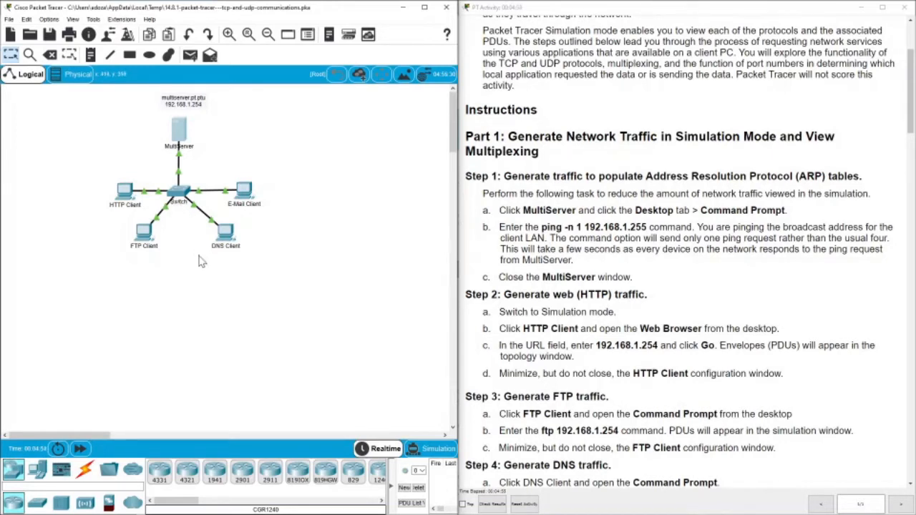
pyautogui.click(432, 450)
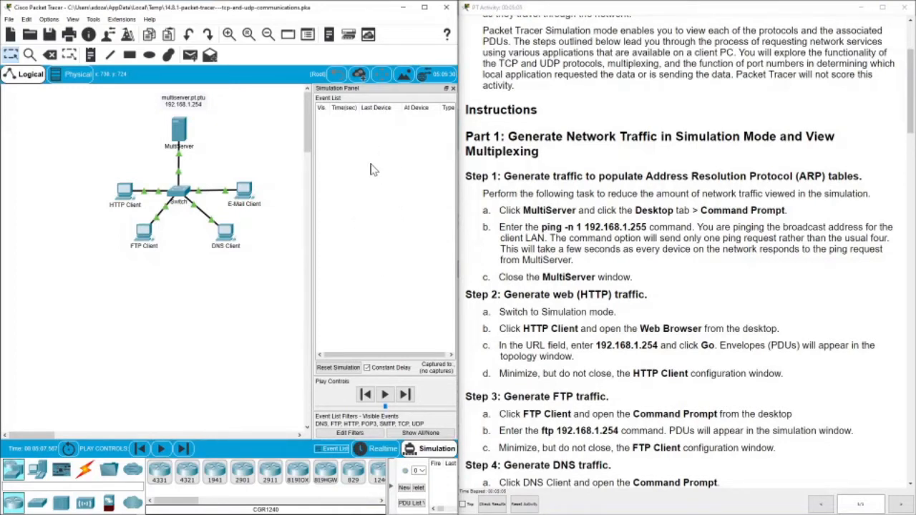
# Browse to 192.168.1.254 in the HTTP Client's web browser, then minimize its window.
pyautogui.click(124, 191)
pyautogui.moveTo(380, 136); pyautogui.dragTo(160, 136)
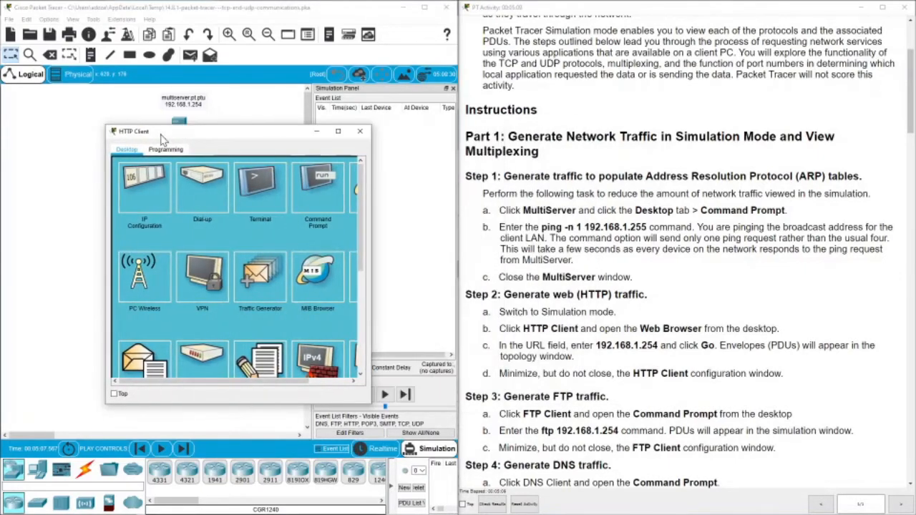
pyautogui.moveTo(204, 380); pyautogui.dragTo(253, 381)
pyautogui.click(337, 182)
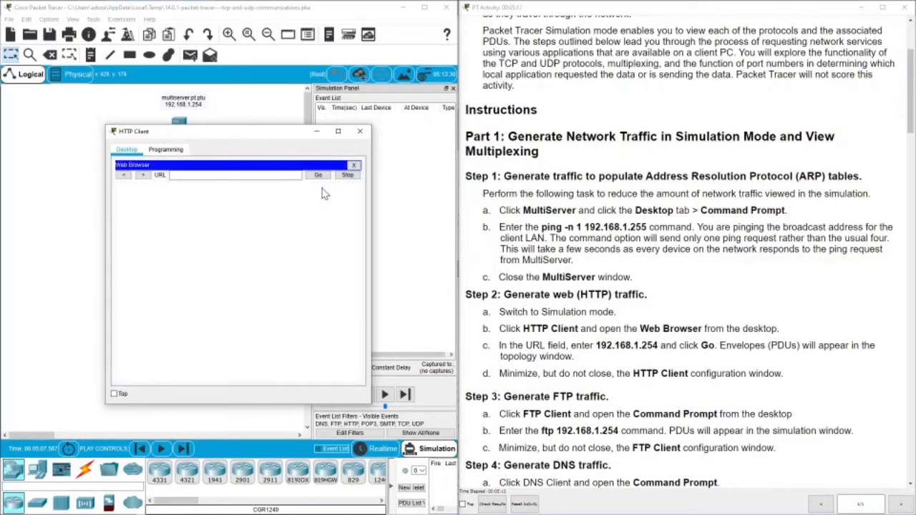
pyautogui.click(236, 175)
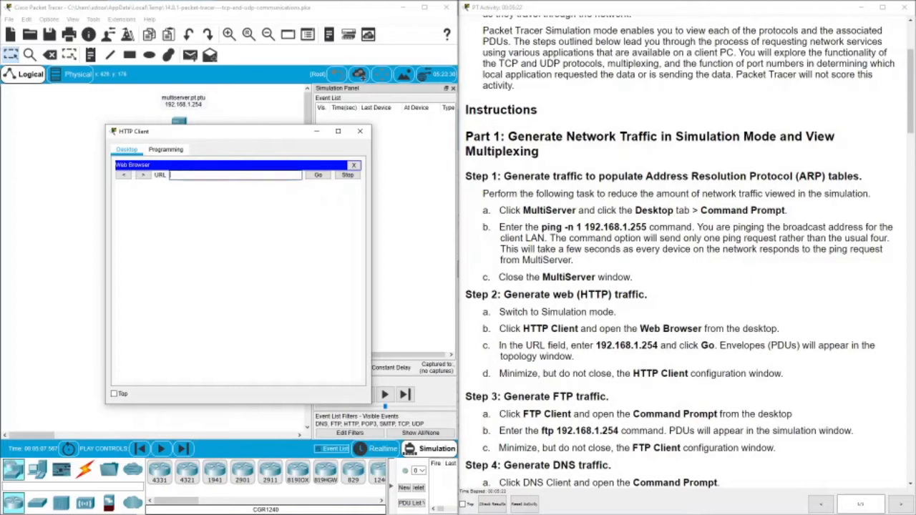
pyautogui.write('192.168.1.254')
pyautogui.click(322, 178)
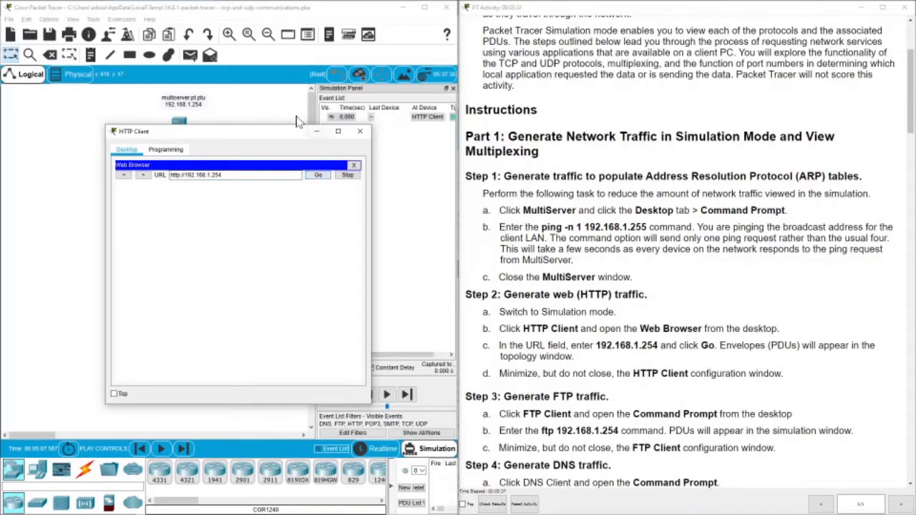
pyautogui.moveTo(275, 134); pyautogui.dragTo(264, 248)
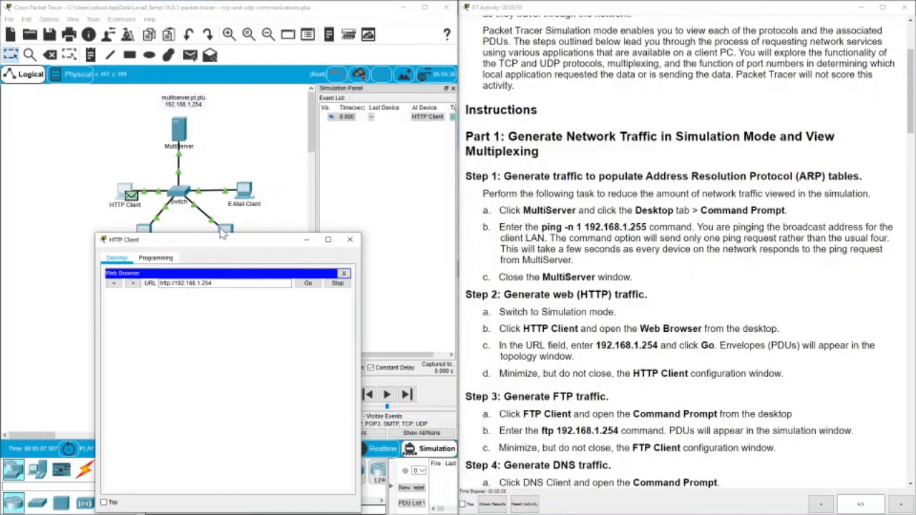
pyautogui.moveTo(199, 243); pyautogui.dragTo(175, 230)
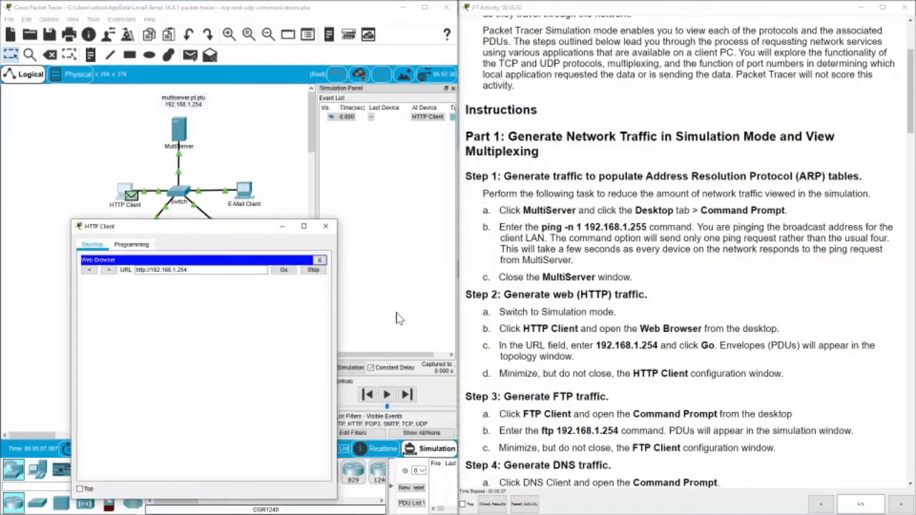
pyautogui.click(281, 229)
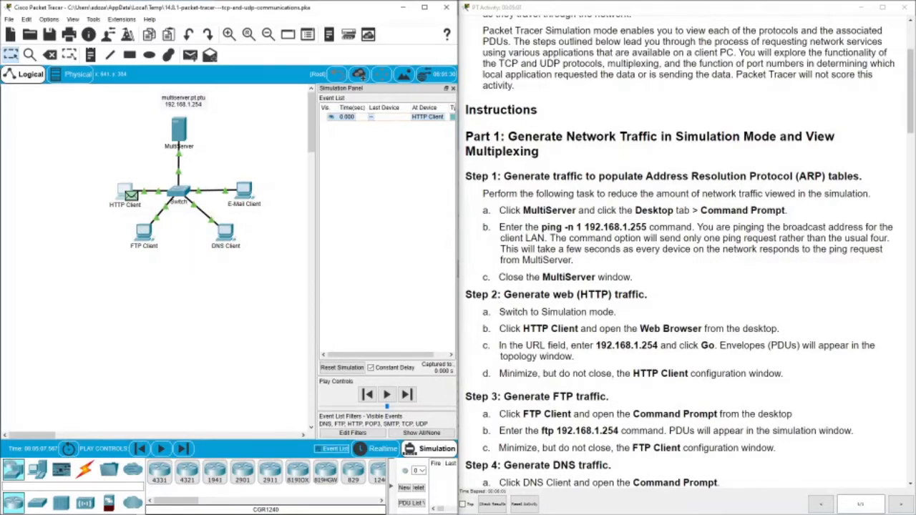
# Run ftp 192.168.1.254 from the FTP Client's command prompt, then minimize its window.
pyautogui.scroll(-3, 543, 322)
pyautogui.scroll(-3, 515, 288)
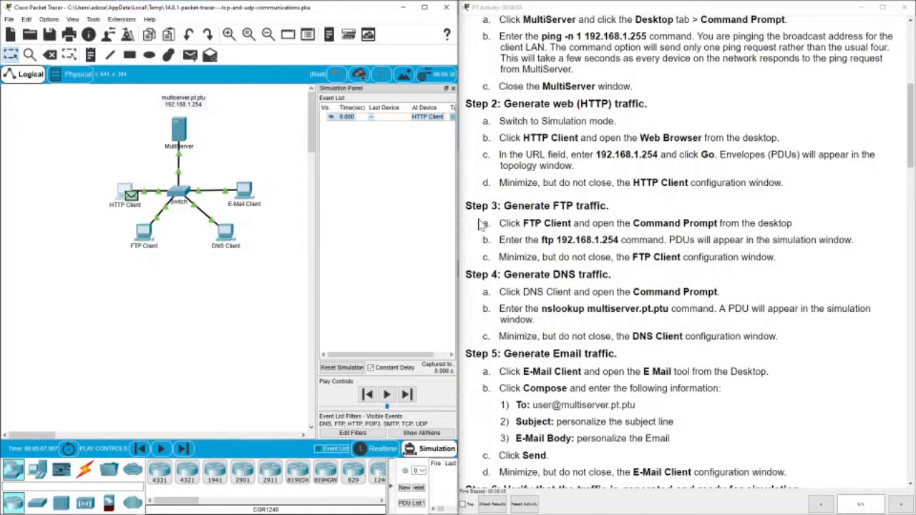
pyautogui.click(147, 232)
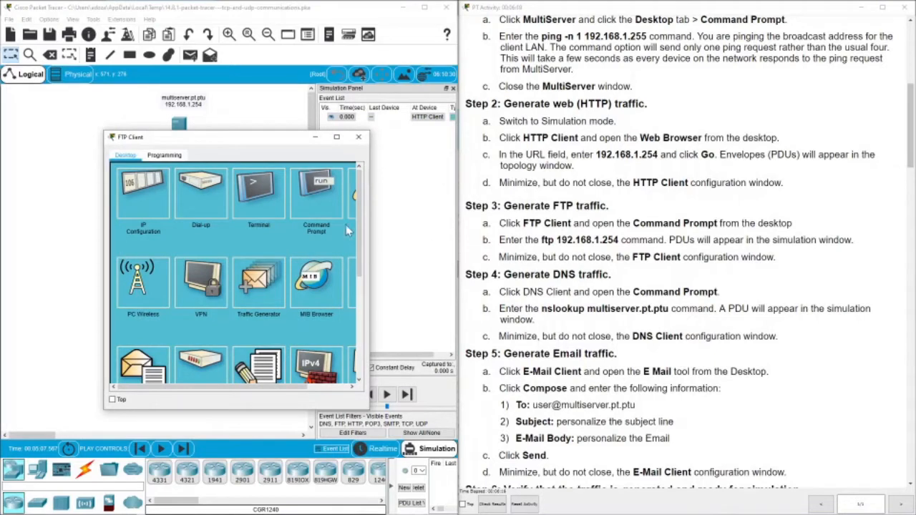
pyautogui.click(307, 197)
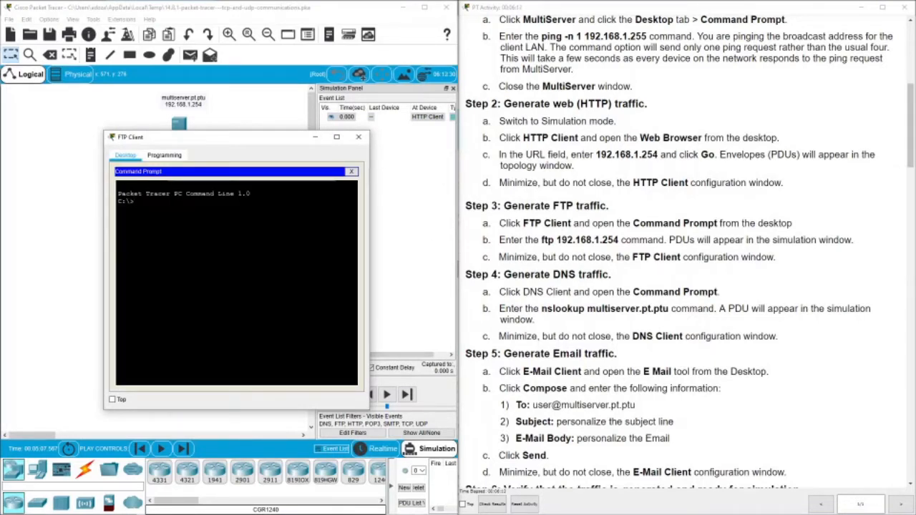
pyautogui.write('ftp 192.168.1.254')
pyautogui.press('Return')
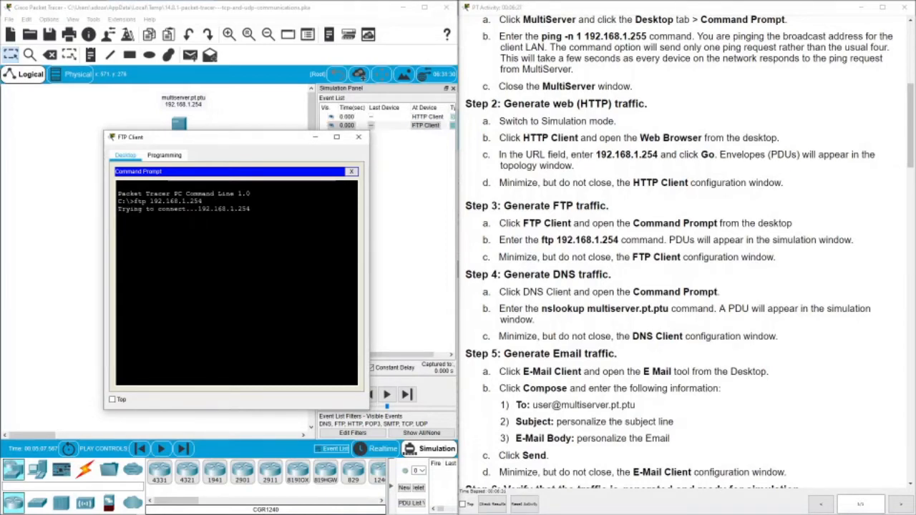
pyautogui.moveTo(274, 143); pyautogui.dragTo(240, 273)
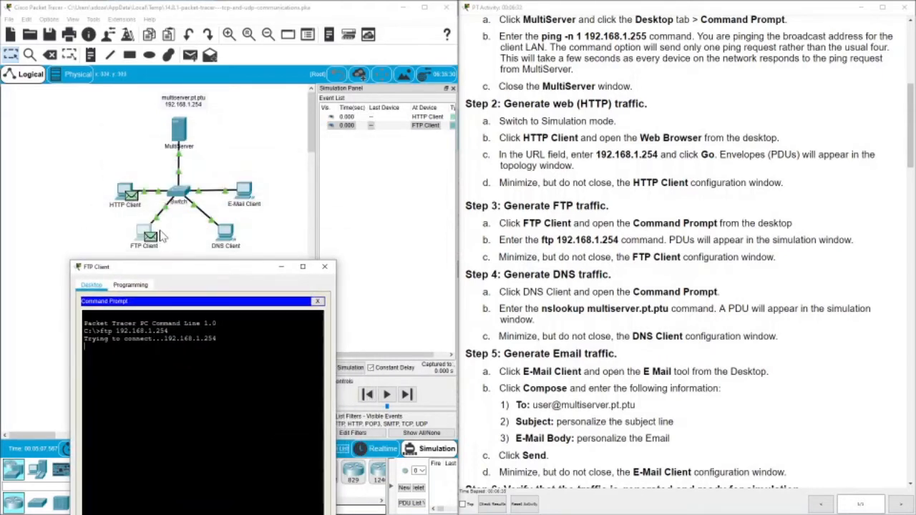
pyautogui.moveTo(184, 273); pyautogui.dragTo(192, 242)
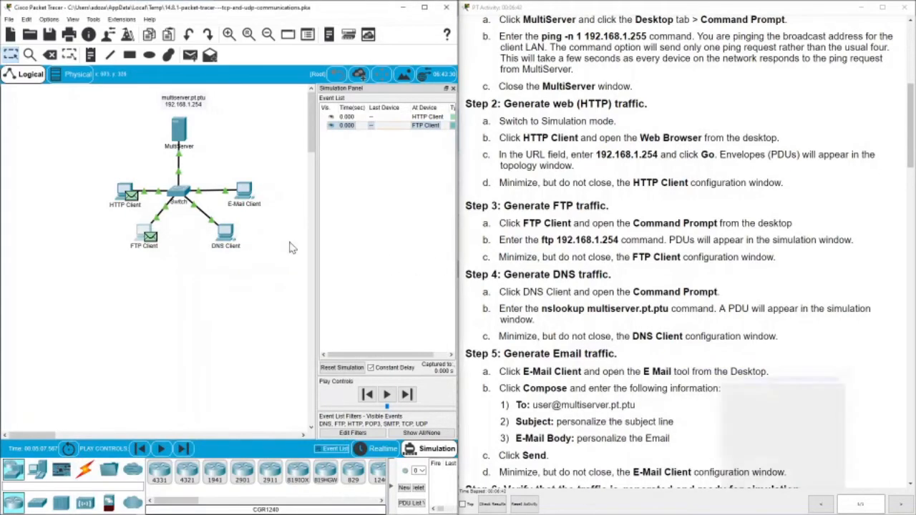
pyautogui.click(289, 237)
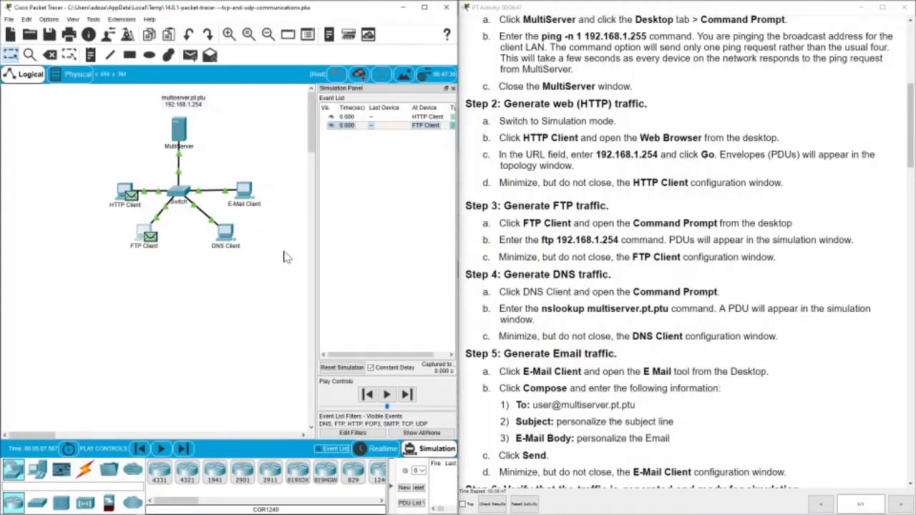
# Run nslookup multiserver.pt.ptu at the DNS Client's command prompt, then minimize its window.
pyautogui.click(228, 237)
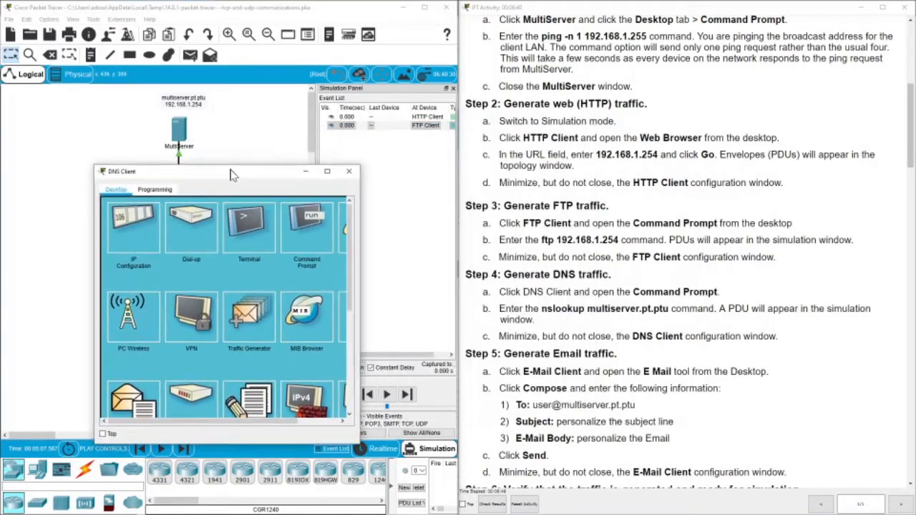
pyautogui.click(302, 229)
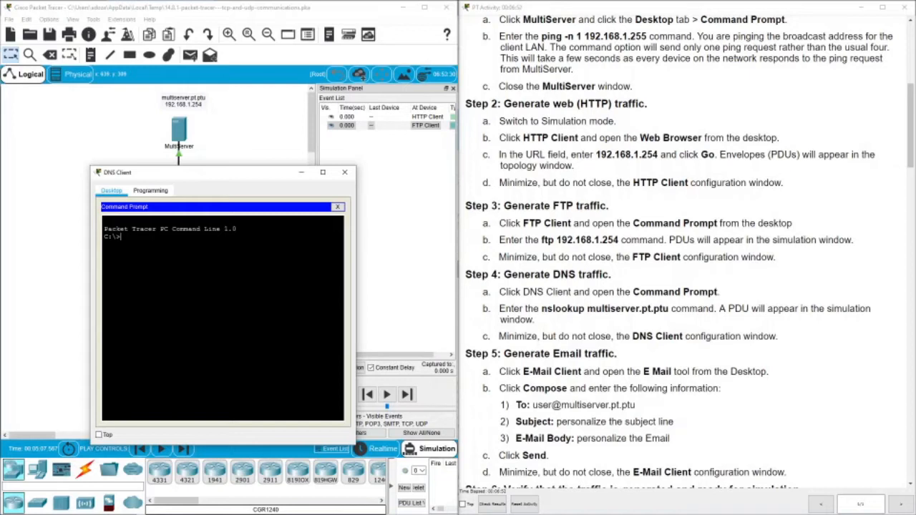
pyautogui.write('nslookup multiserver.pt.ptu')
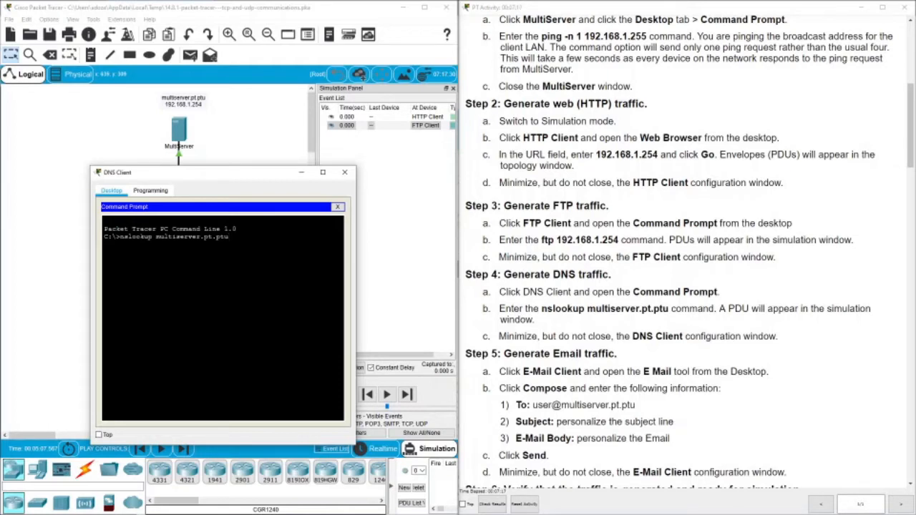
pyautogui.press('Return')
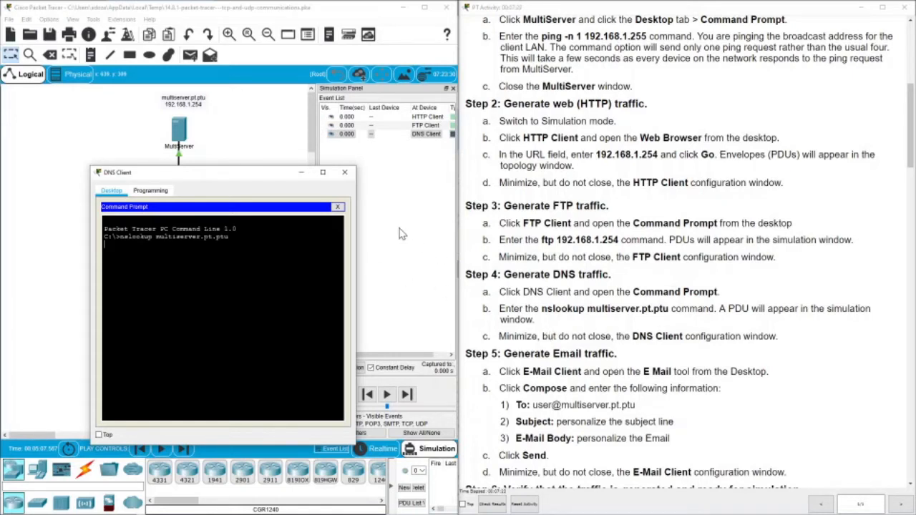
pyautogui.click(302, 173)
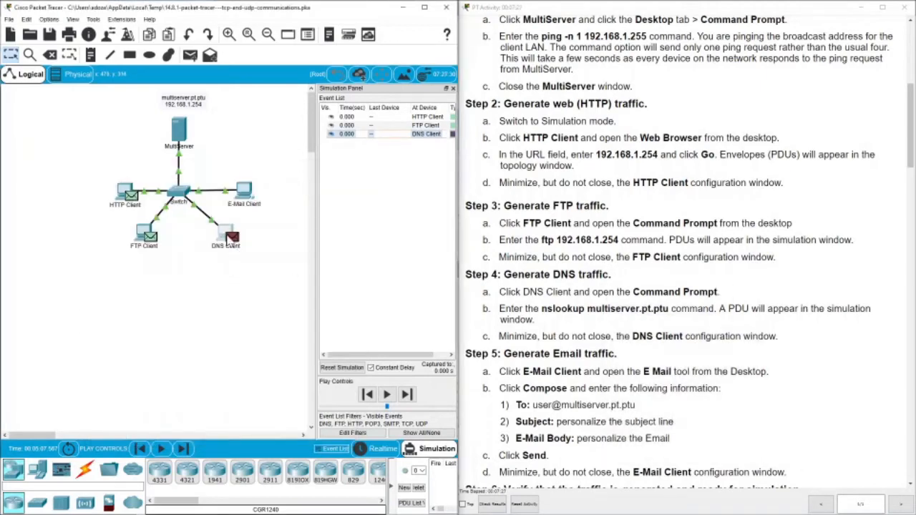
# Open the E-Mail Client's window and move it to the left.
pyautogui.scroll(-3, 683, 251)
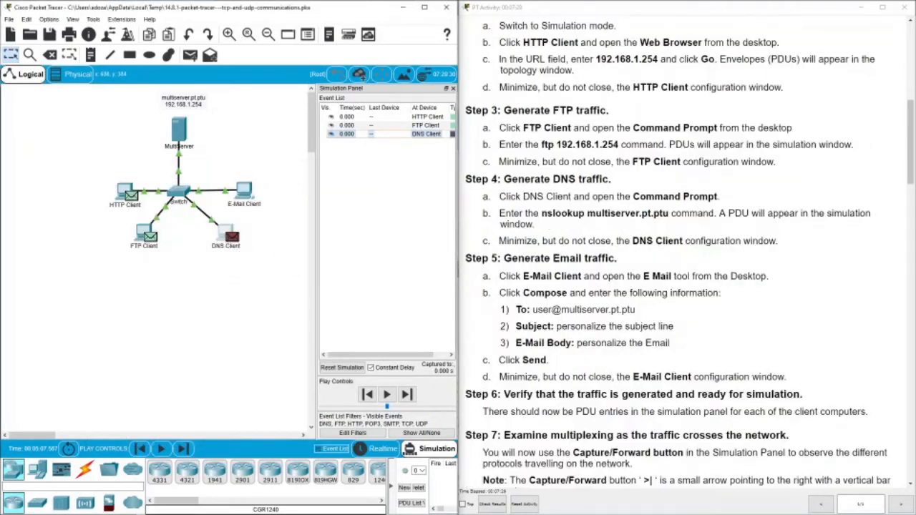
pyautogui.click(247, 191)
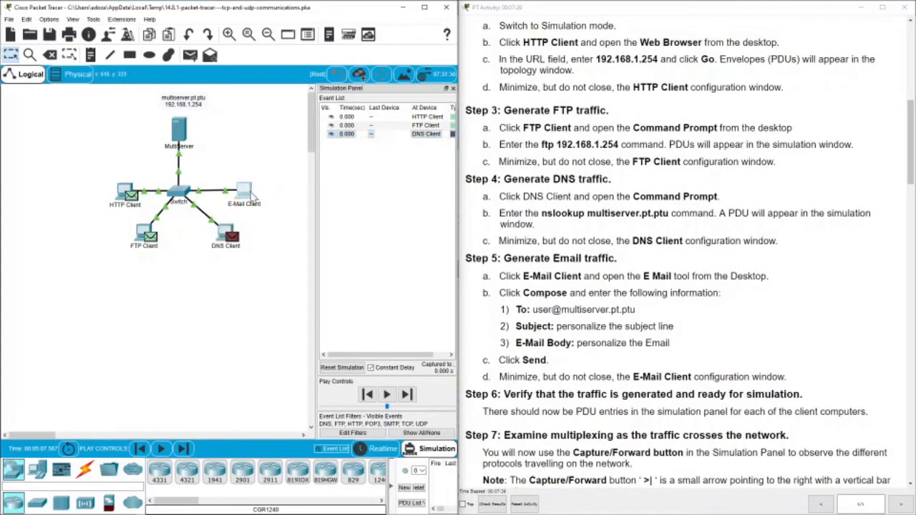
pyautogui.moveTo(444, 137); pyautogui.dragTo(199, 187)
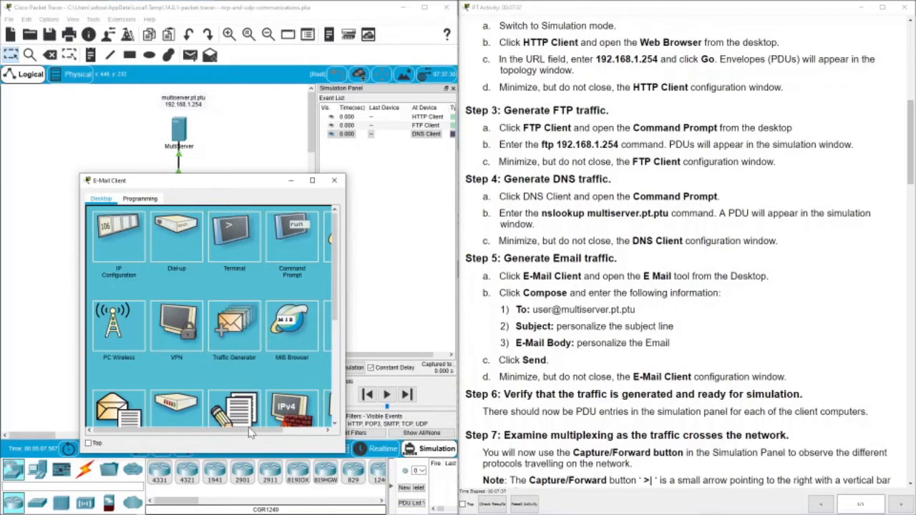
# Compose and send an email to the MultiServer mailbox address with a subject and message body.
pyautogui.moveTo(240, 431); pyautogui.dragTo(219, 435)
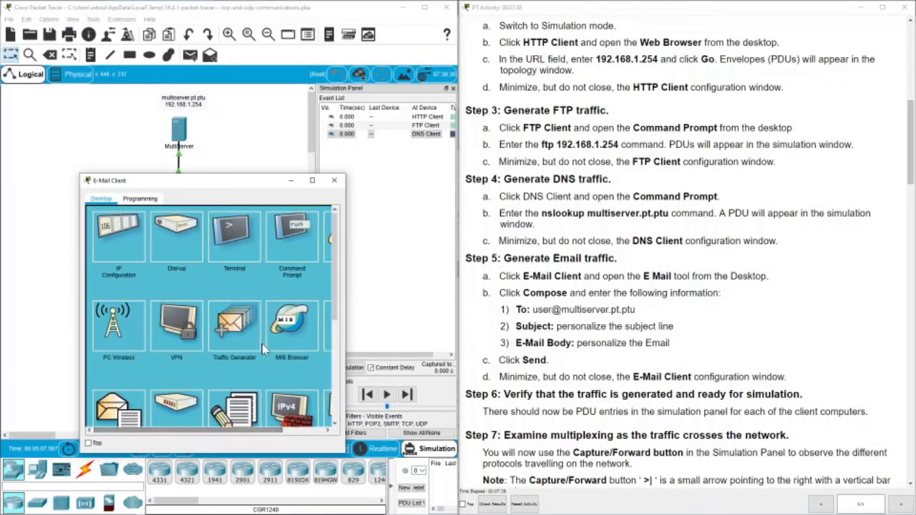
pyautogui.moveTo(332, 243); pyautogui.dragTo(308, 295)
pyautogui.click(121, 329)
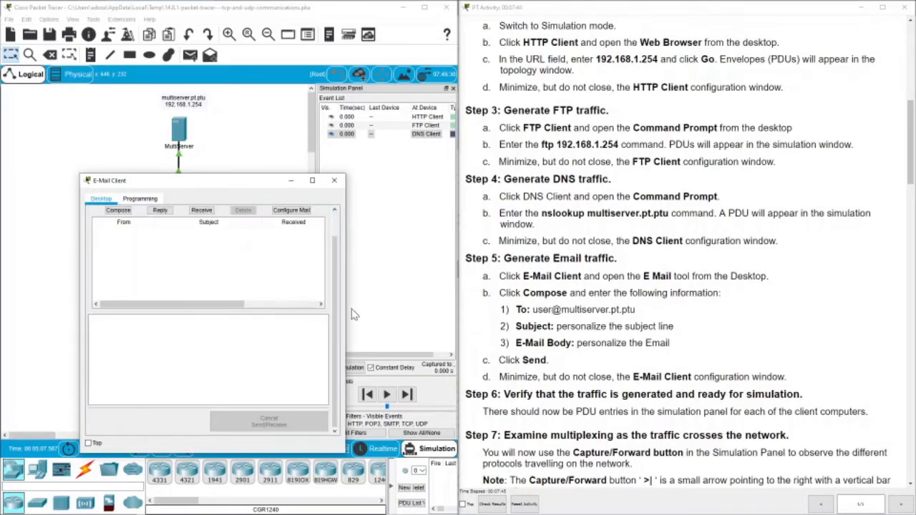
pyautogui.click(119, 210)
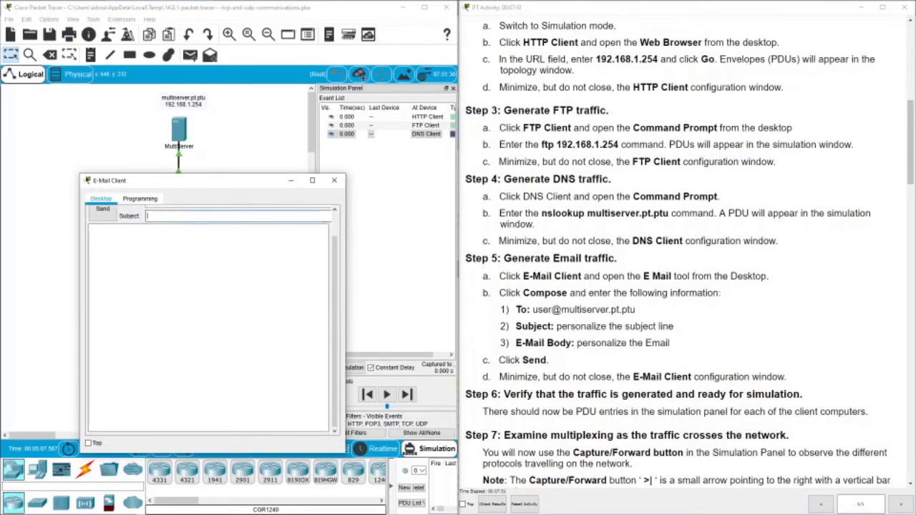
pyautogui.click(189, 229)
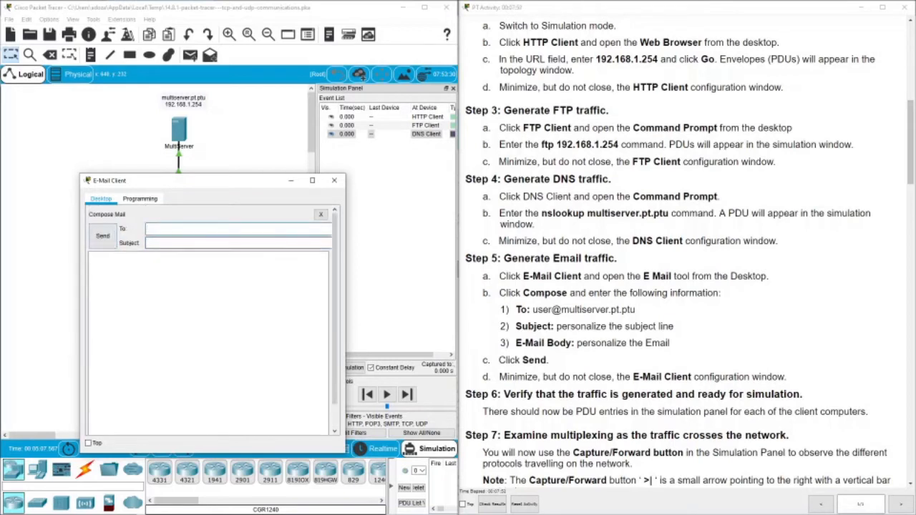
pyautogui.write('user@multiserver.pt.ptu')
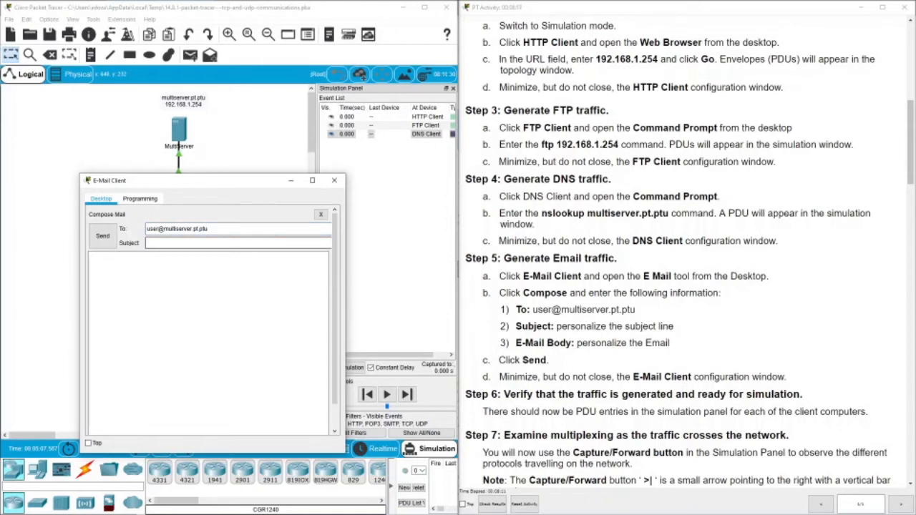
pyautogui.write('personalize the subject line')
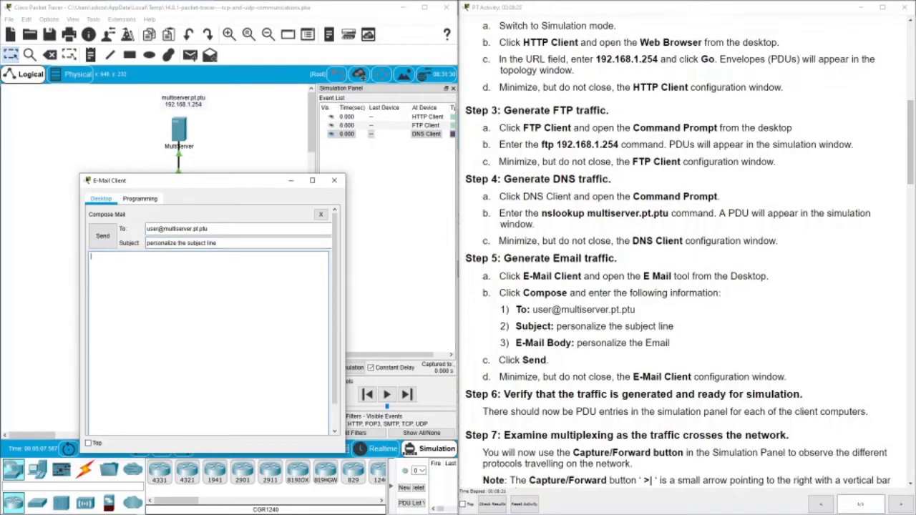
pyautogui.write('personalize th Email')
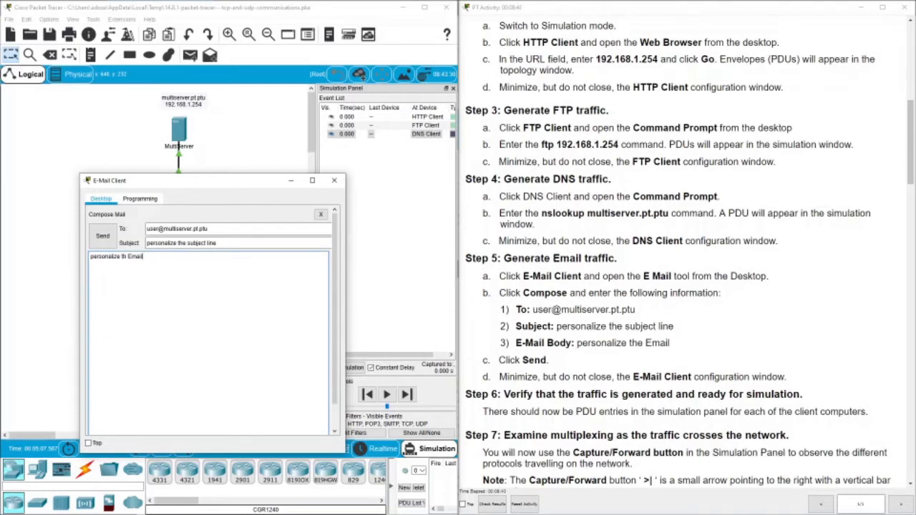
pyautogui.click(113, 237)
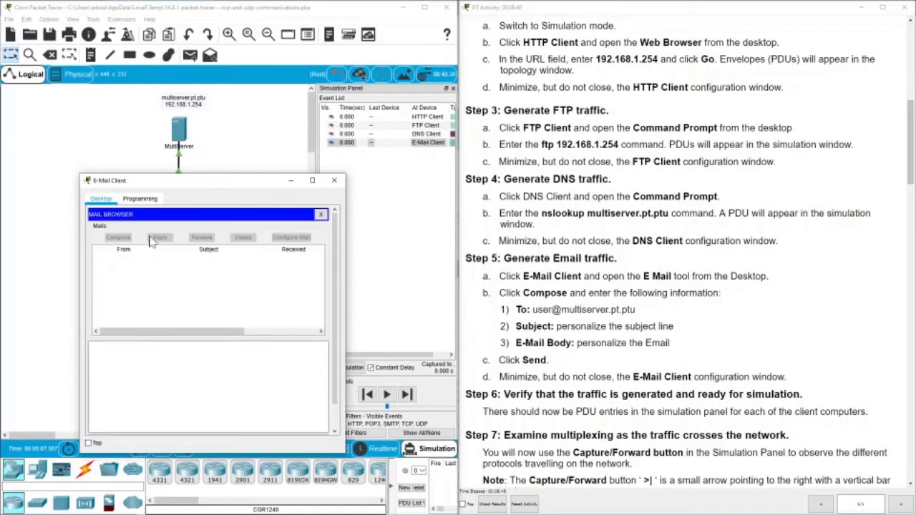
# Minimize the E-Mail Client window and scroll the instructions down to Part 2.
pyautogui.click(289, 184)
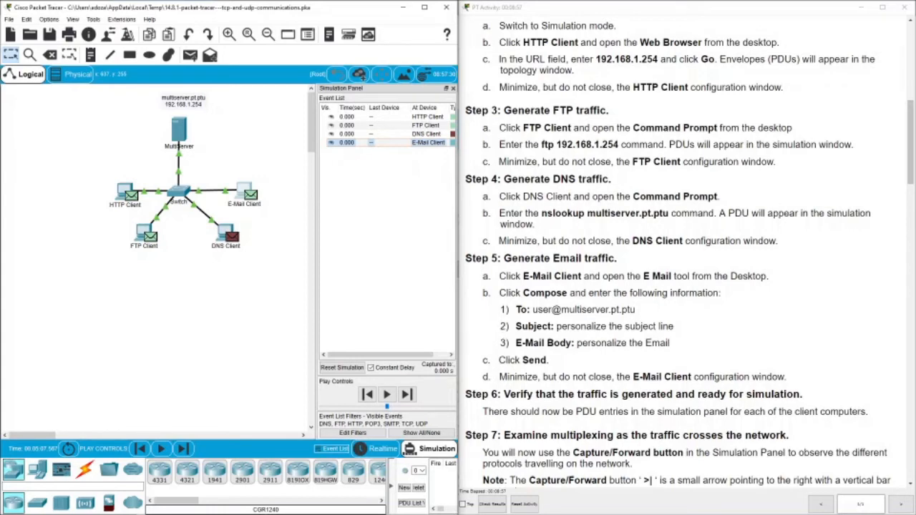
pyautogui.scroll(-3, 508, 235)
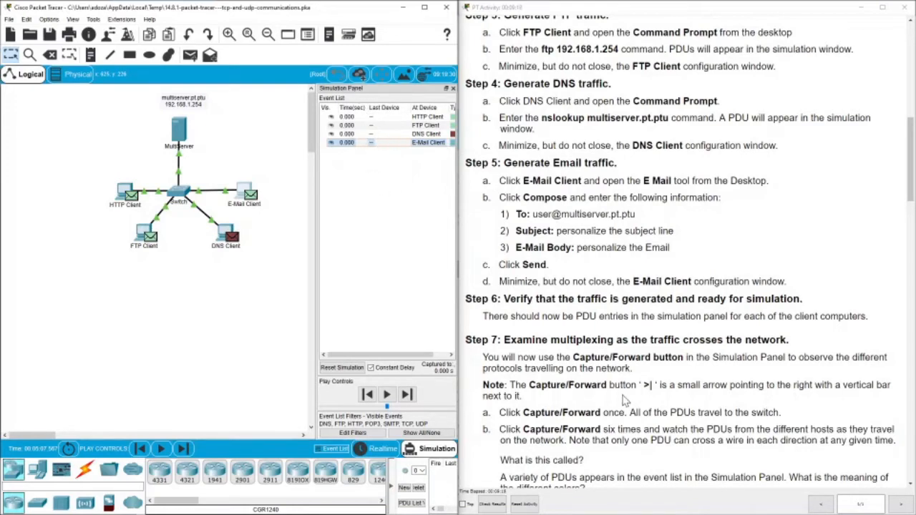
pyautogui.scroll(-3, 561, 359)
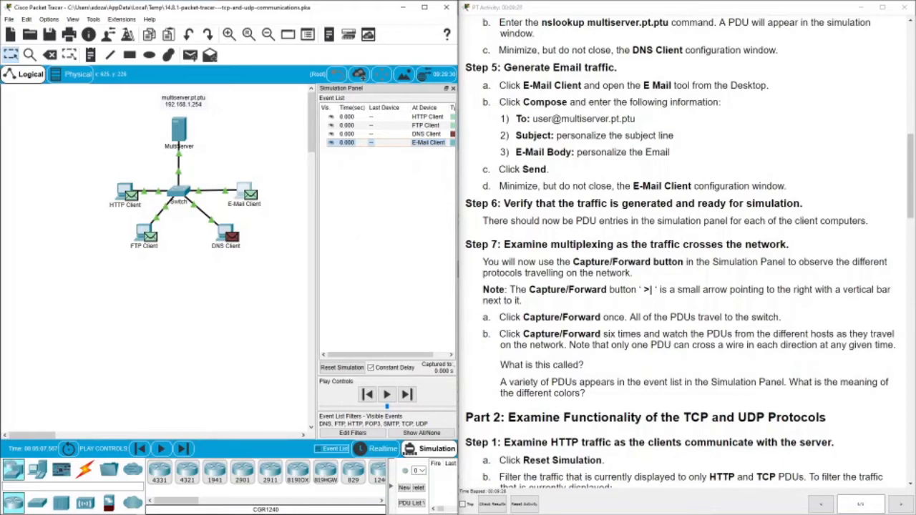
pyautogui.scroll(-3, 683, 272)
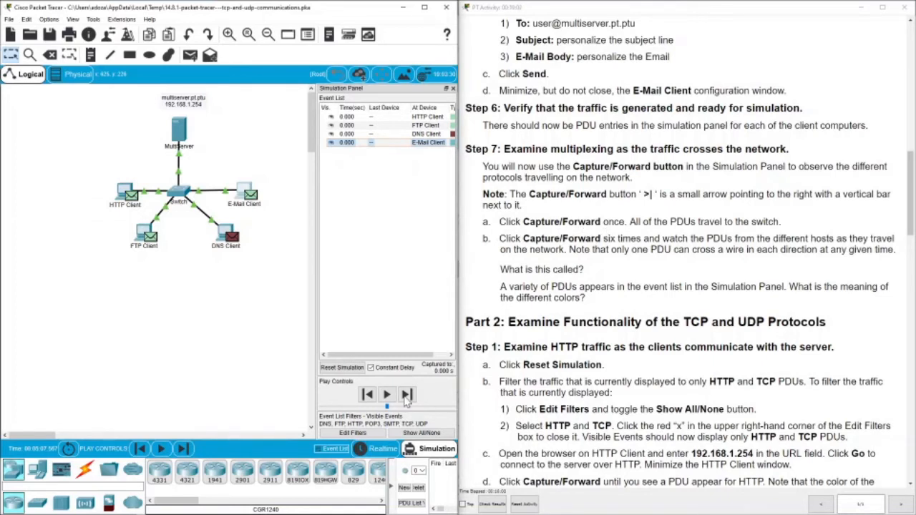
# Advance the simulation with Capture/Forward, one step at a time, up to 0.007 s.
pyautogui.click(406, 394)
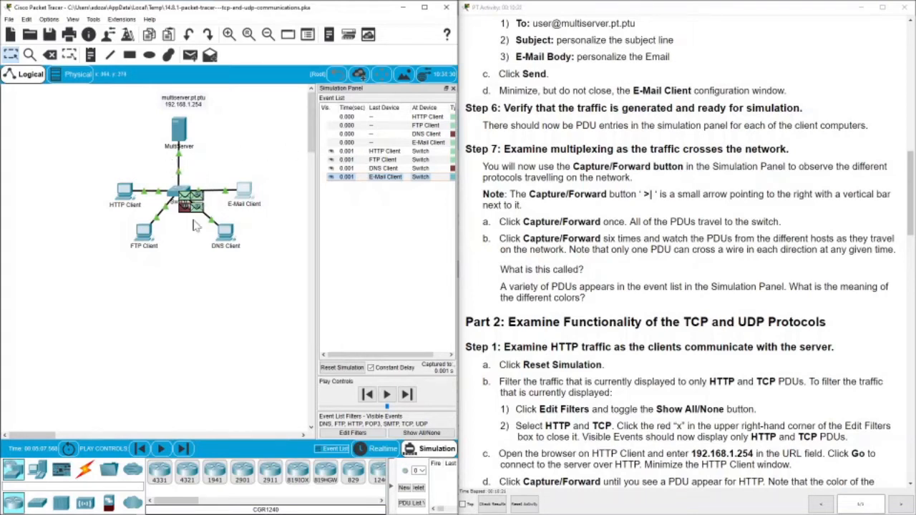
pyautogui.click(406, 395)
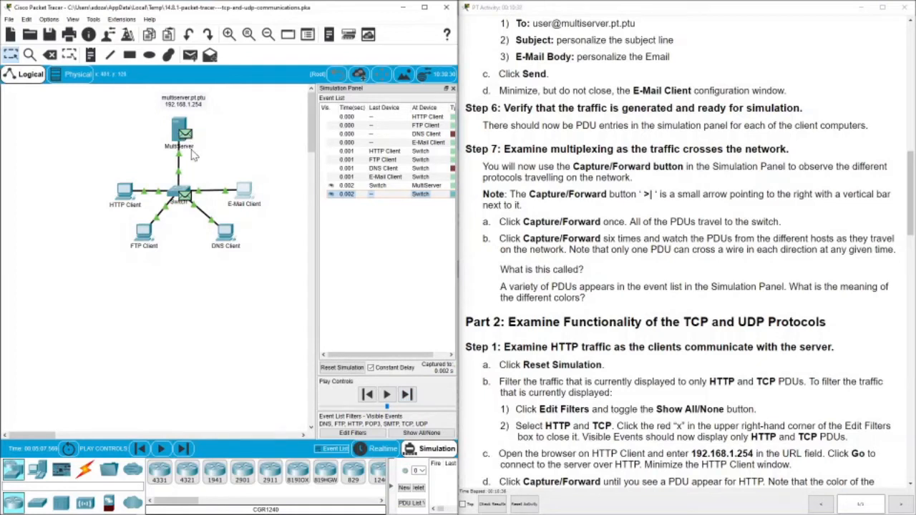
pyautogui.click(407, 395)
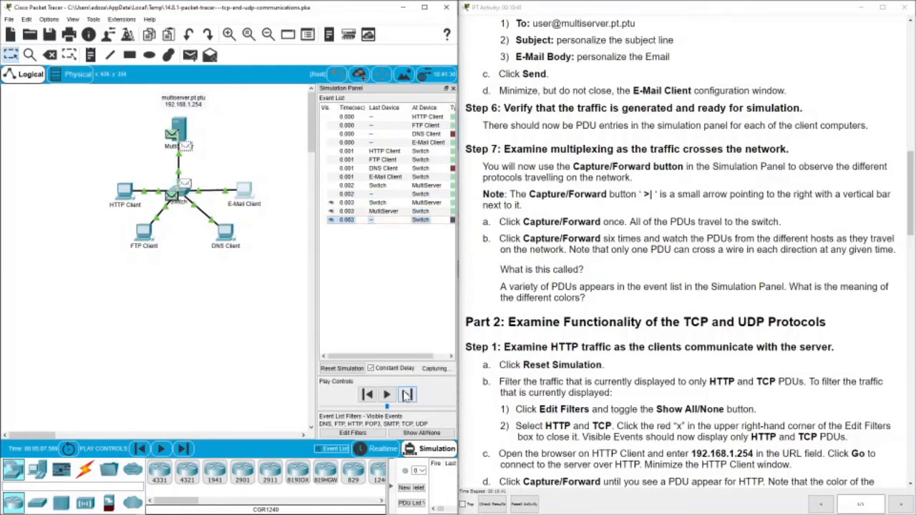
pyautogui.click(406, 395)
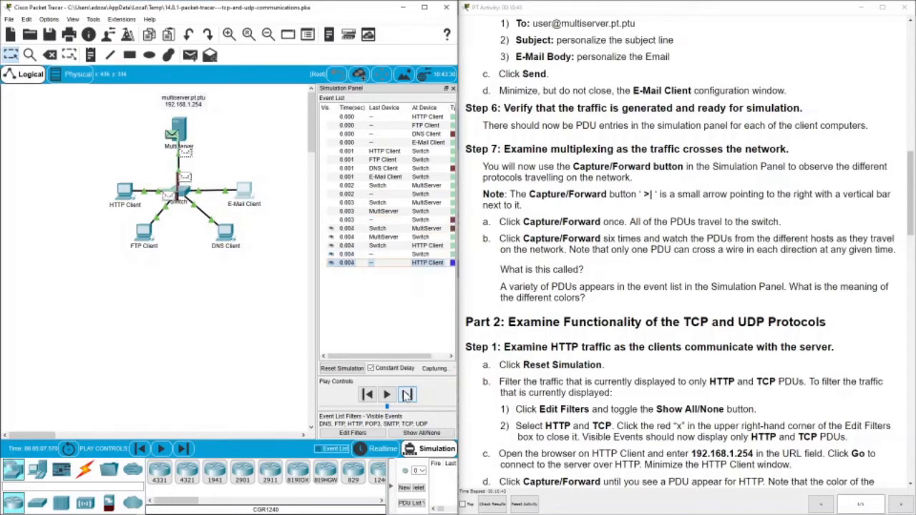
pyautogui.click(406, 395)
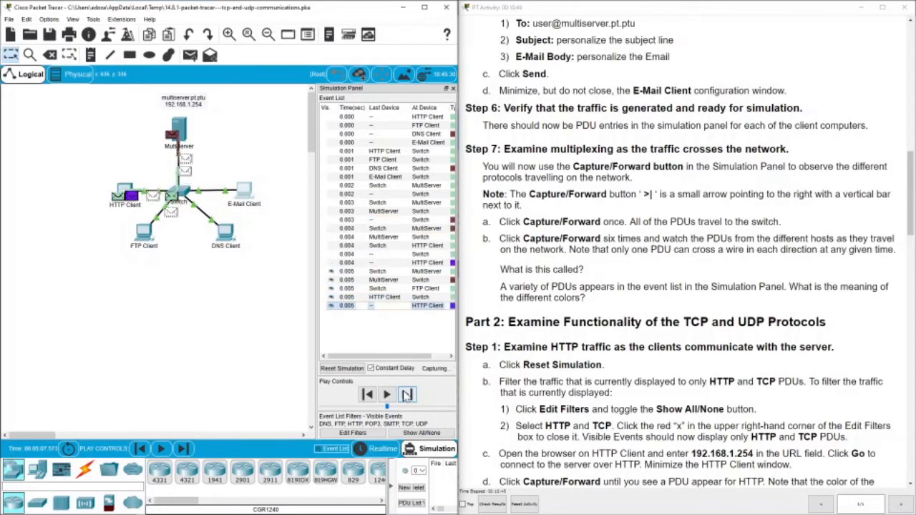
pyautogui.click(406, 396)
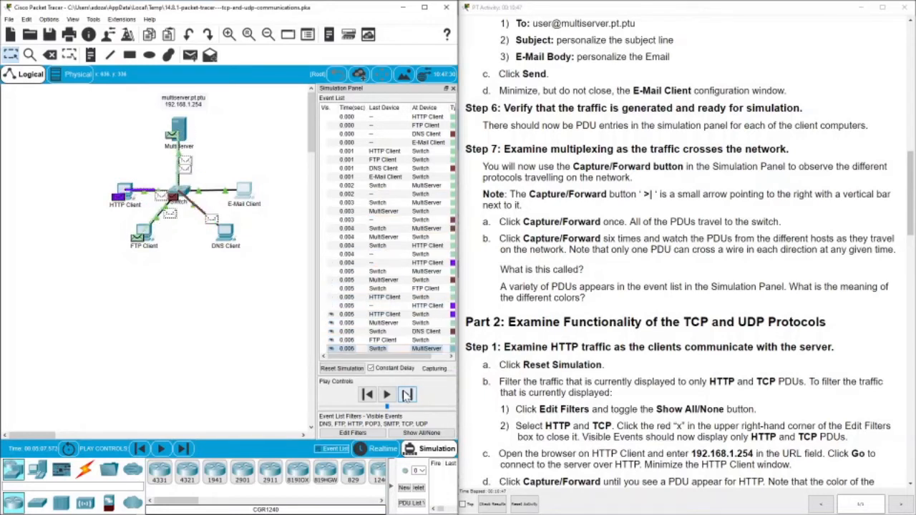
pyautogui.click(406, 397)
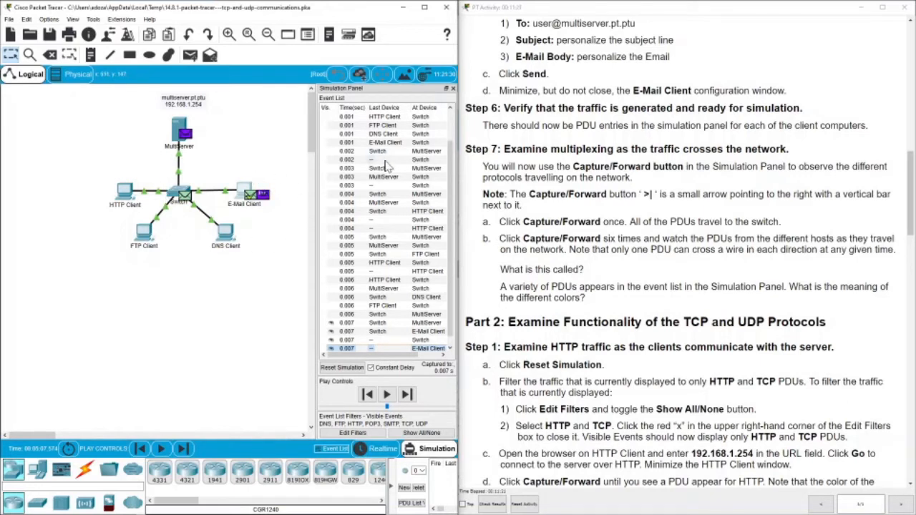
# Scroll the activity instructions down to Part 2, Step 1 on TCP and UDP functionality.
pyautogui.scroll(2, 384, 166)
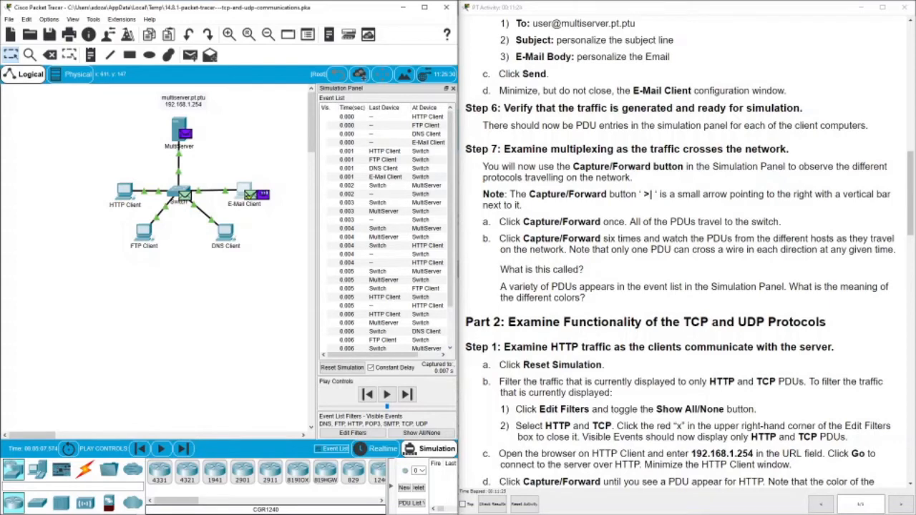
pyautogui.scroll(-3, 625, 246)
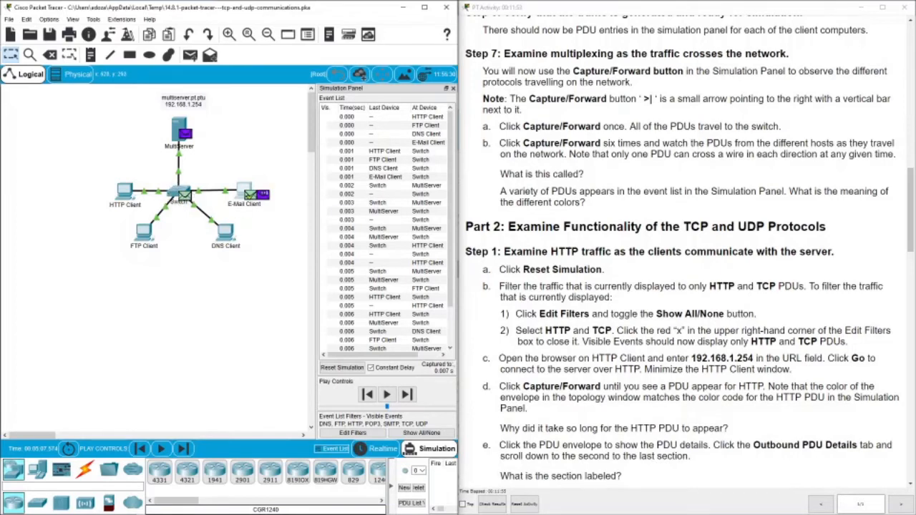
pyautogui.scroll(-3, 684, 286)
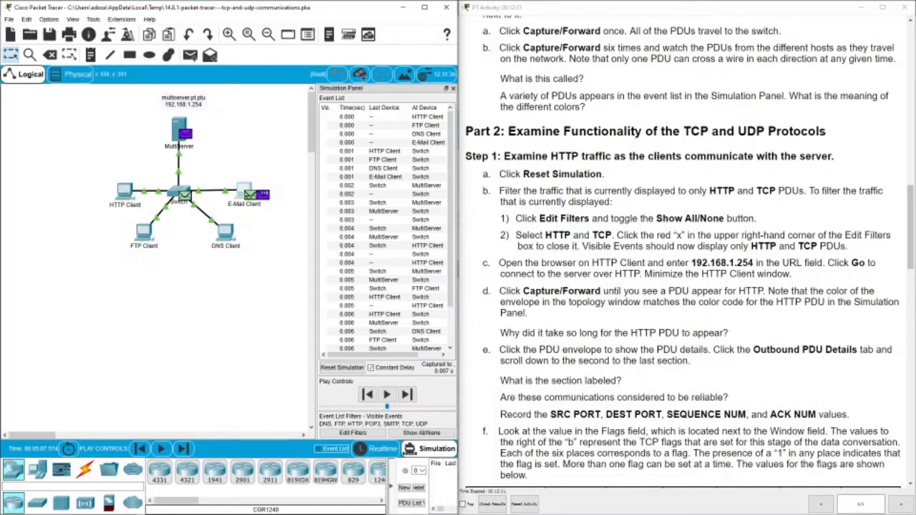
# Reset the simulation to clear all captured events and PDUs from the topology.
pyautogui.click(344, 369)
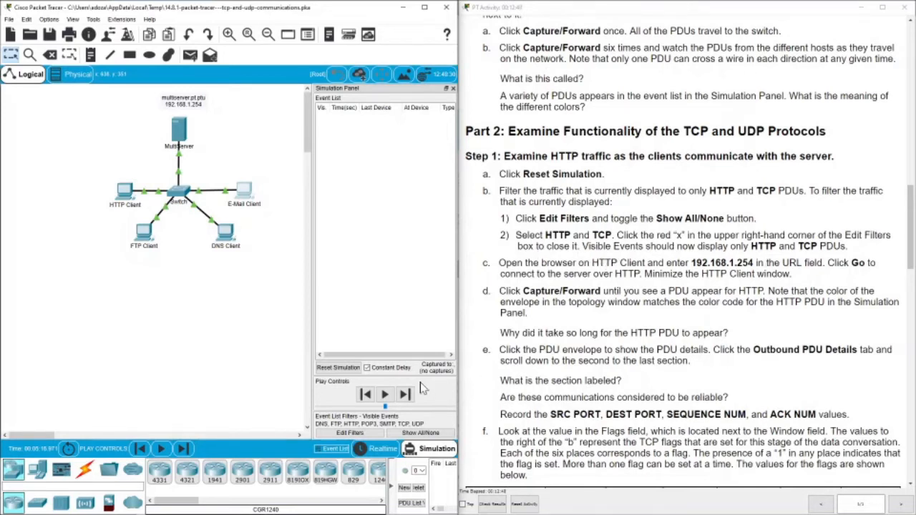
# Filter the event list to HTTP and TCP only, removing POP3, SMTP, UDP and FTP.
pyautogui.click(350, 433)
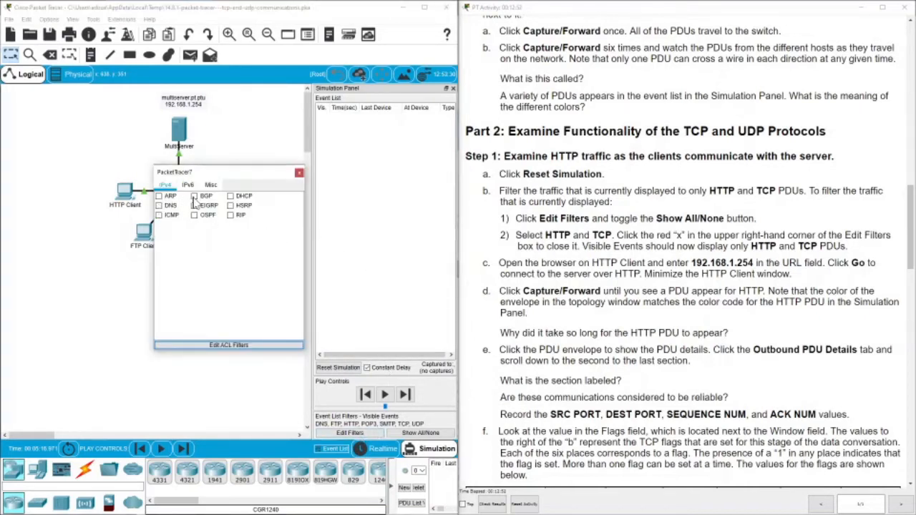
pyautogui.click(210, 184)
pyautogui.click(194, 215)
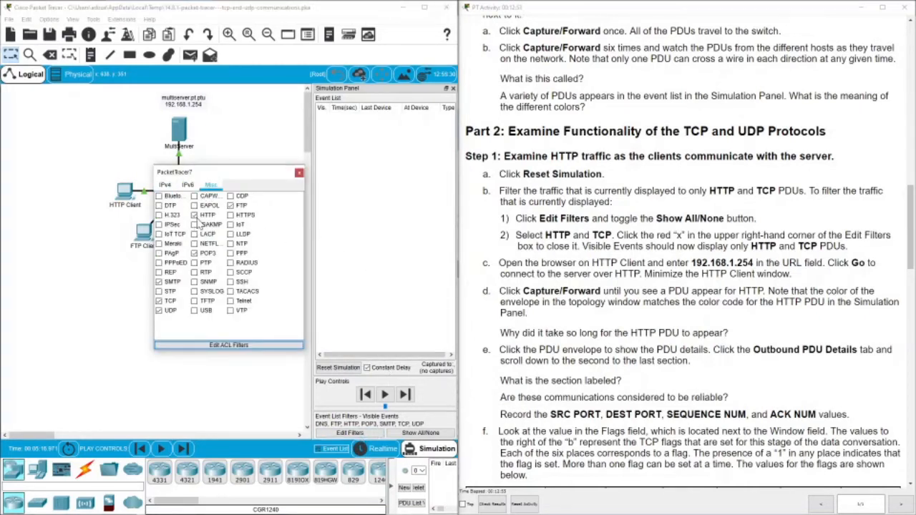
pyautogui.click(194, 252)
pyautogui.click(159, 281)
pyautogui.click(159, 310)
pyautogui.click(230, 206)
# Apply the filter, request 192.168.1.254 from HTTP Client's web browser, and forward the first PDU.
pyautogui.click(300, 174)
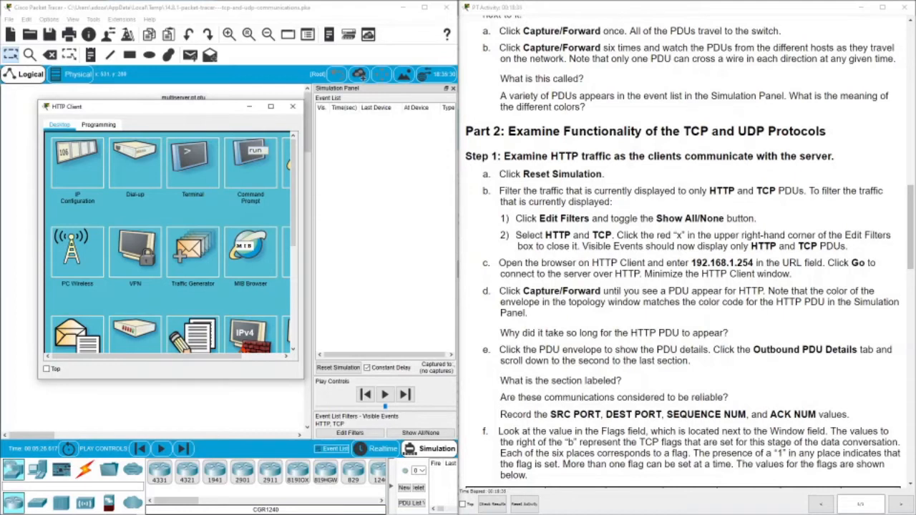
pyautogui.click(256, 356)
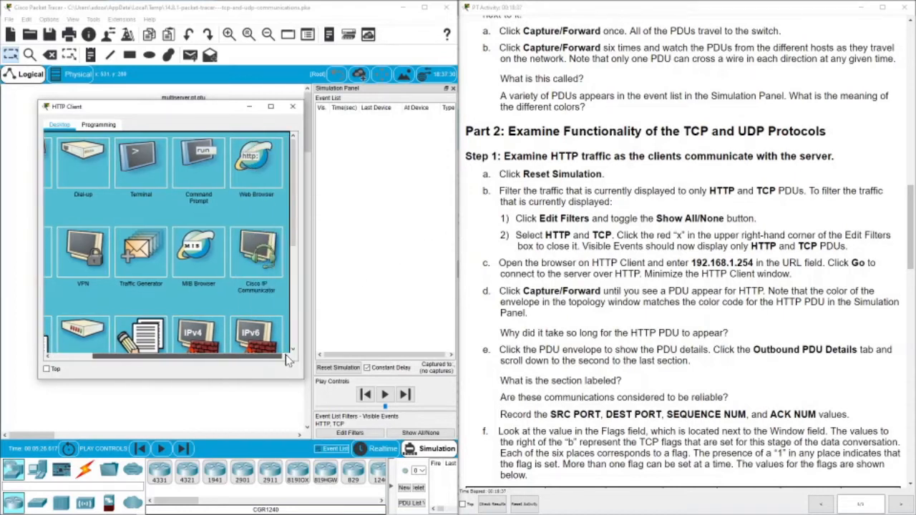
pyautogui.click(240, 186)
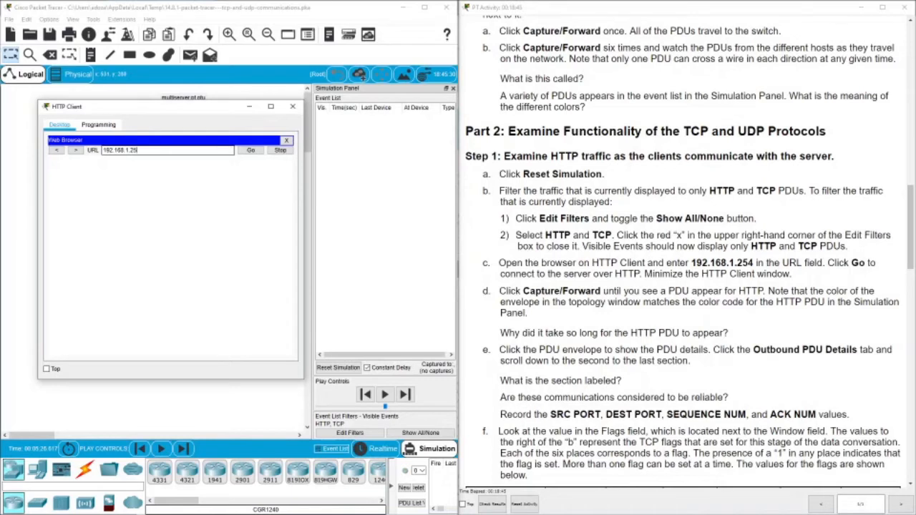
pyautogui.moveTo(229, 107); pyautogui.dragTo(233, 215)
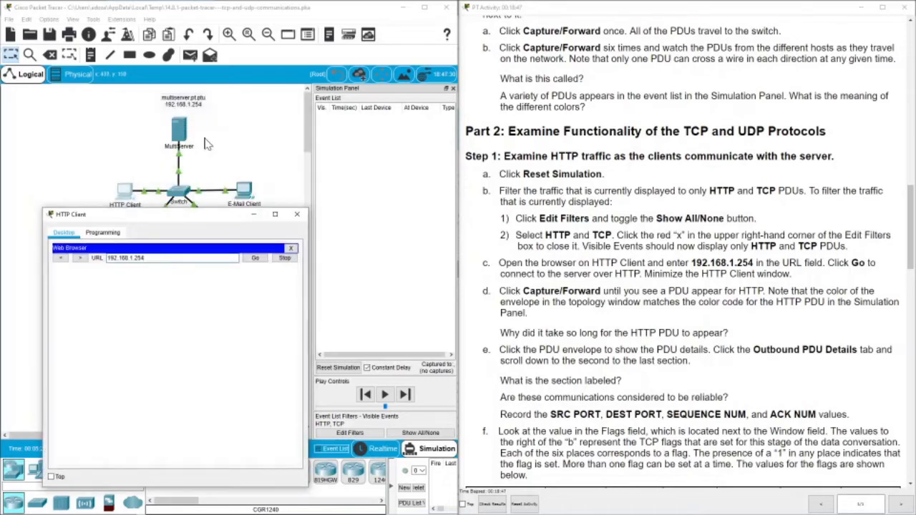
pyautogui.click(251, 258)
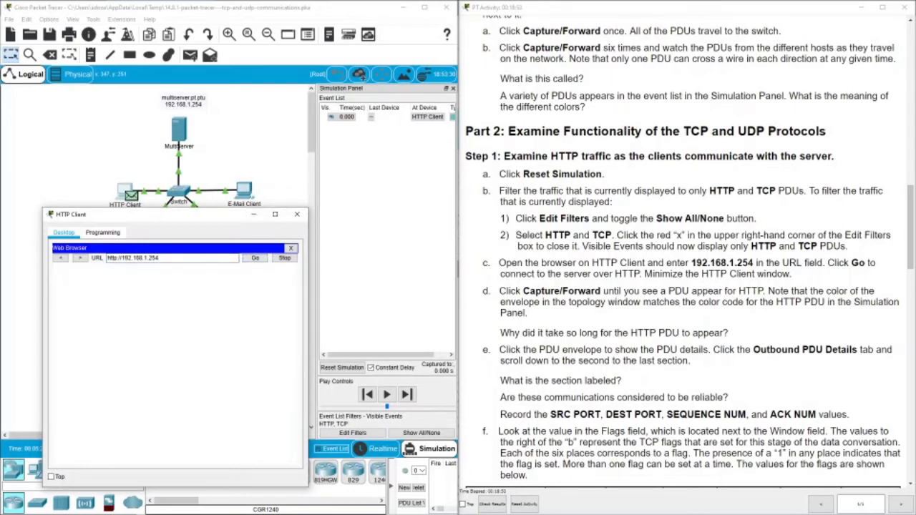
pyautogui.click(254, 214)
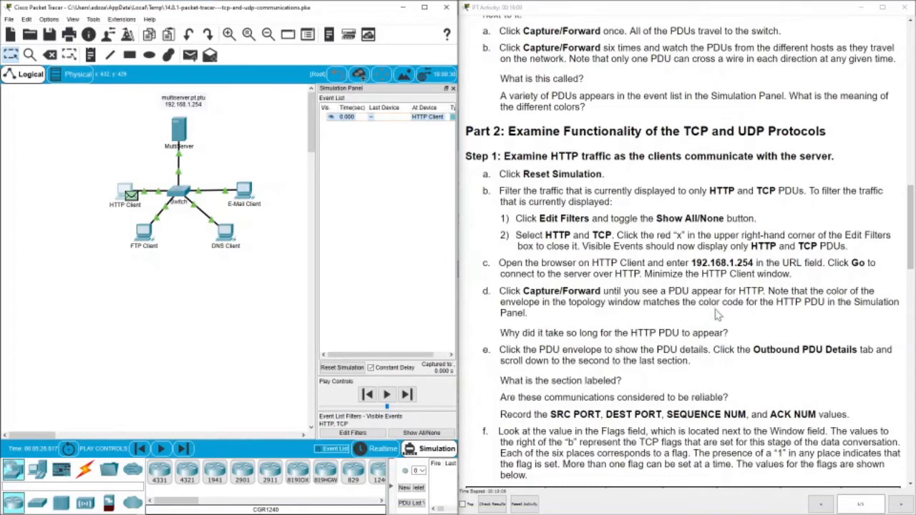
pyautogui.click(413, 396)
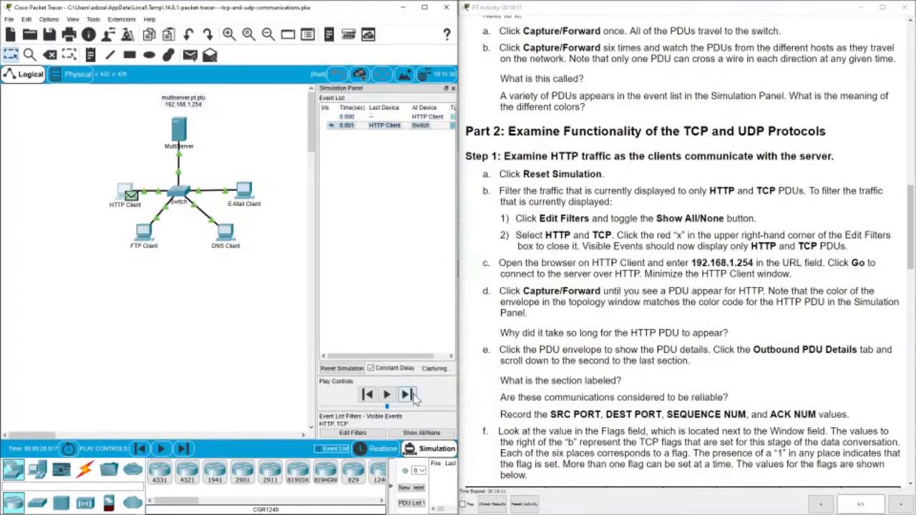
# Forward the HTTP exchange three steps until the PDU returns to HTTP Client at 0.004 s.
pyautogui.click(413, 395)
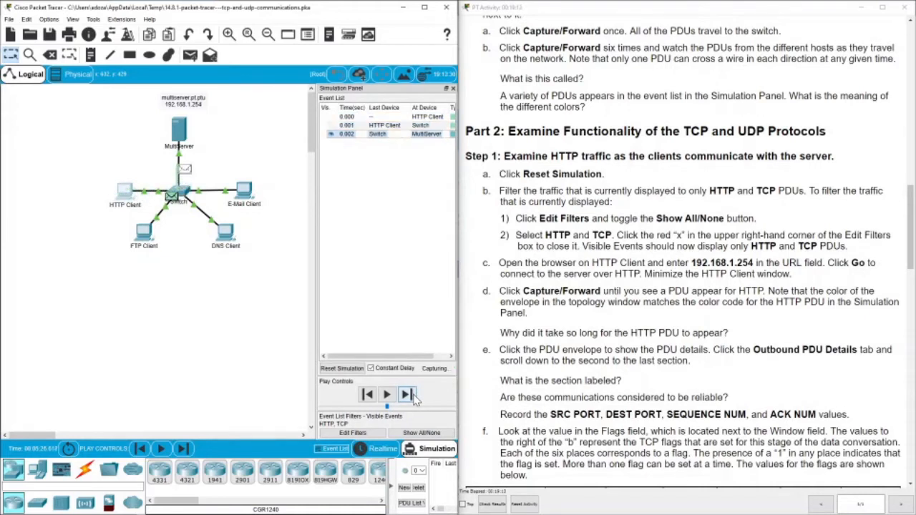
pyautogui.click(412, 396)
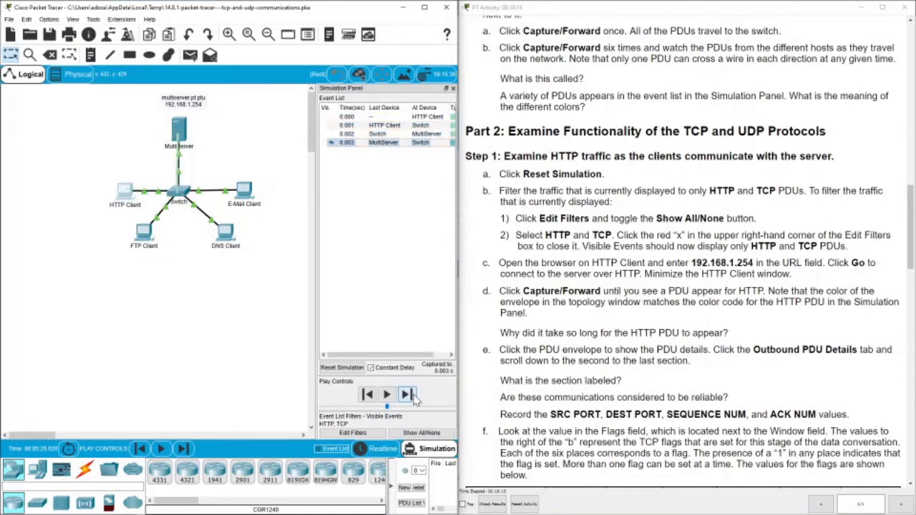
pyautogui.click(413, 395)
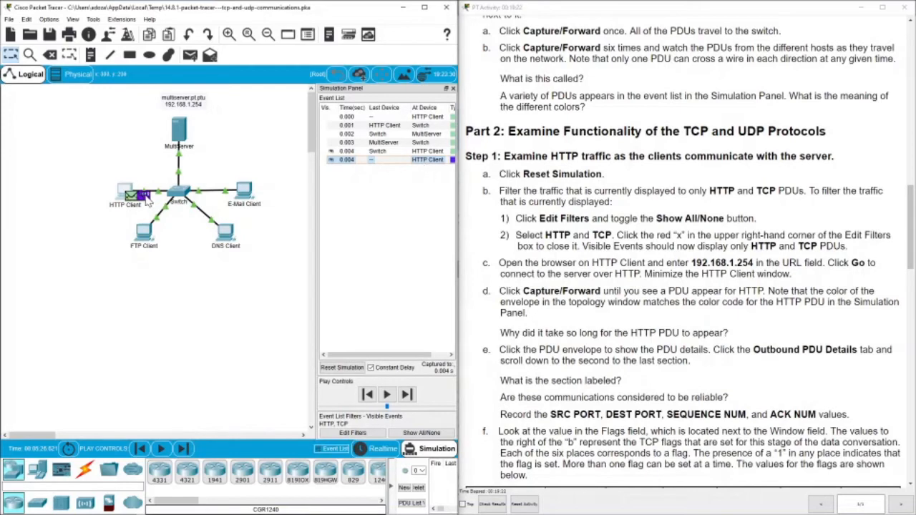
pyautogui.scroll(-3, 512, 240)
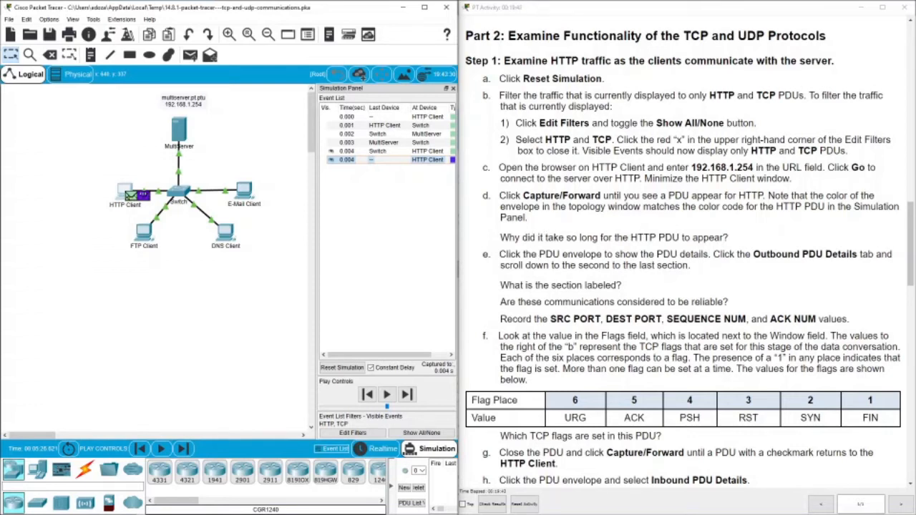
# Open HTTP Client's outbound PDU details and highlight source port 1027, destination 80, sequence and acknowledgement 1.
pyautogui.click(148, 199)
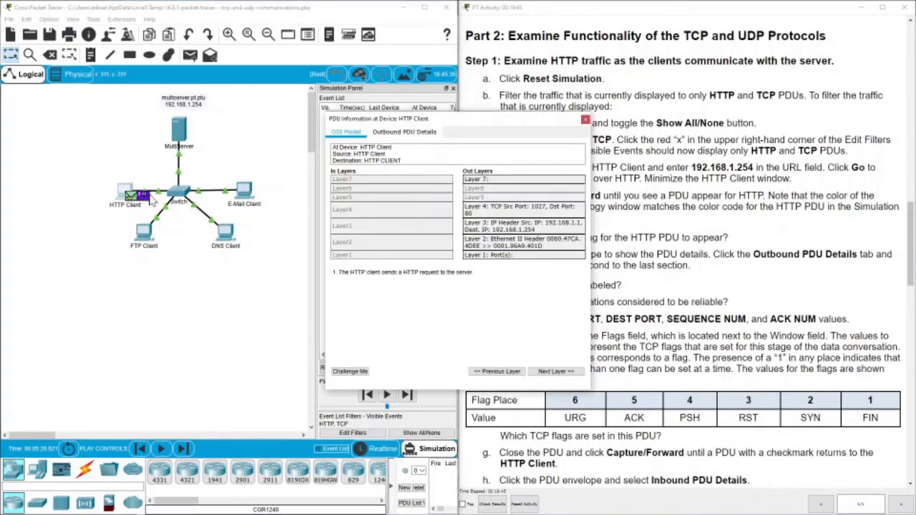
pyautogui.moveTo(418, 119); pyautogui.dragTo(234, 113)
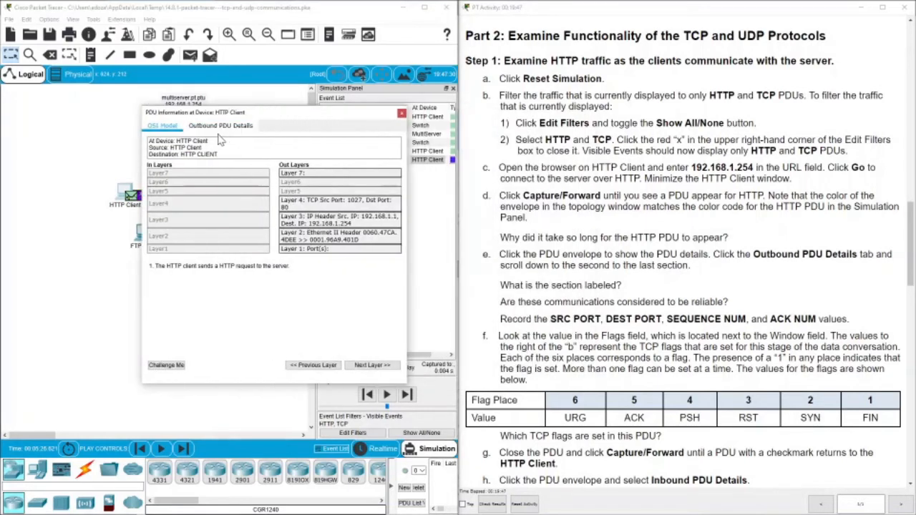
pyautogui.click(220, 126)
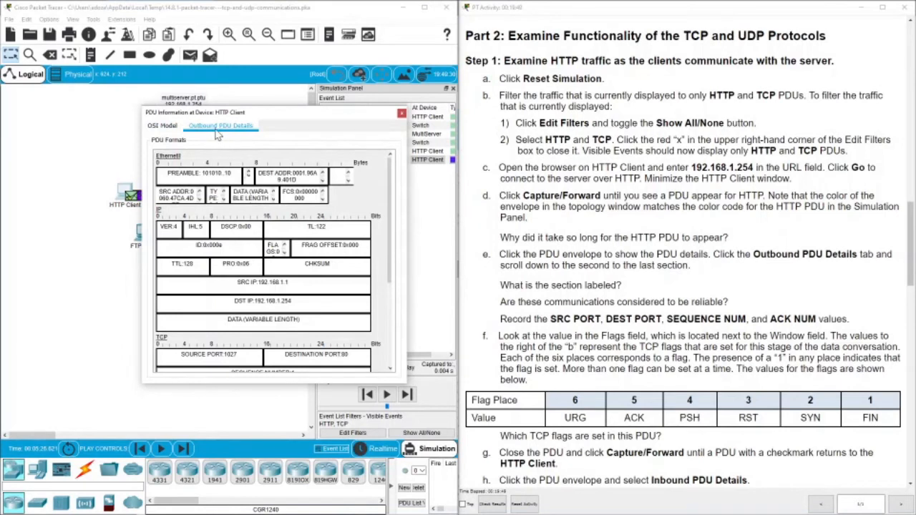
pyautogui.scroll(-5, 271, 257)
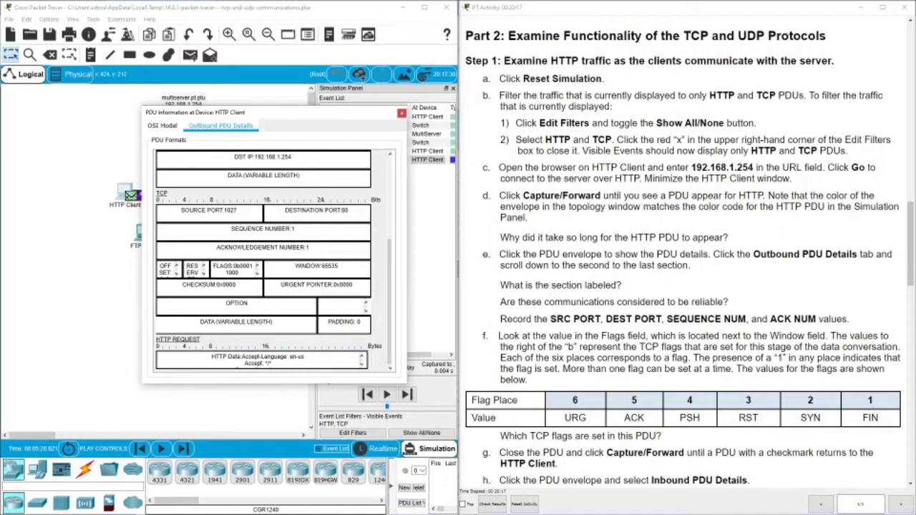
pyautogui.moveTo(224, 210); pyautogui.dragTo(233, 210)
pyautogui.moveTo(289, 229); pyautogui.dragTo(310, 248)
pyautogui.moveTo(340, 210); pyautogui.dragTo(349, 210)
# Highlight the TCP flags value in the outbound PDU details.
pyautogui.moveTo(239, 266); pyautogui.dragTo(248, 266)
pyautogui.click(241, 272)
pyautogui.scroll(-3, 533, 354)
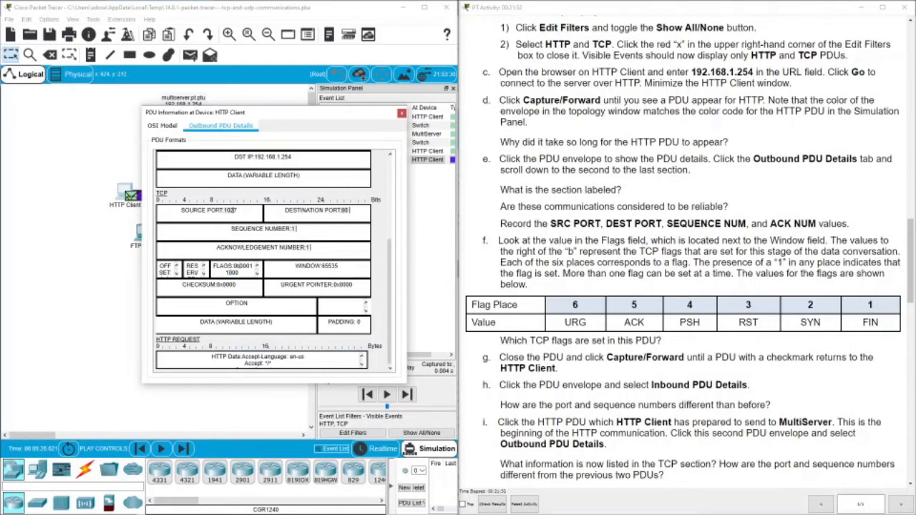
pyautogui.moveTo(241, 265); pyautogui.dragTo(249, 266)
pyautogui.click(249, 265)
pyautogui.moveTo(249, 265); pyautogui.dragTo(253, 267)
pyautogui.click(252, 265)
pyautogui.moveTo(248, 266); pyautogui.dragTo(253, 266)
# Close the PDU details and forward four steps until MultiServer's reply reaches HTTP Client at 0.009 s.
pyautogui.click(402, 113)
pyautogui.click(406, 395)
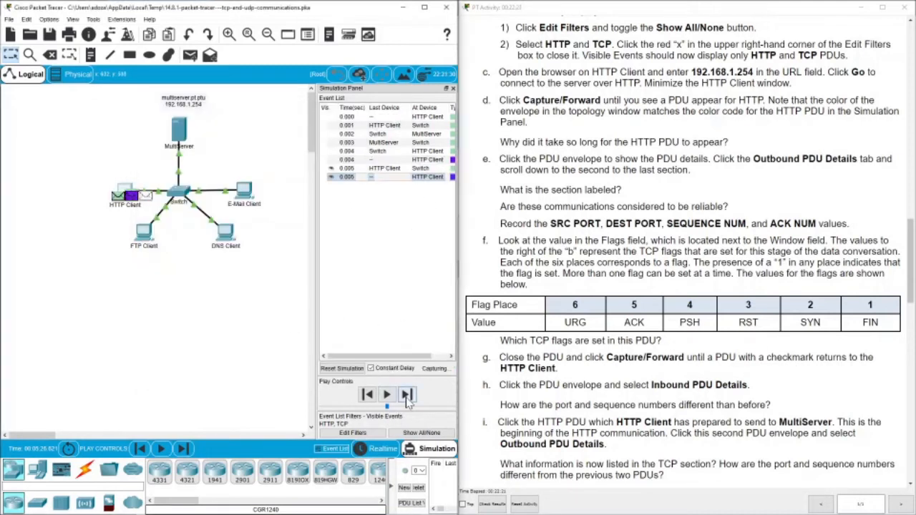
pyautogui.click(407, 395)
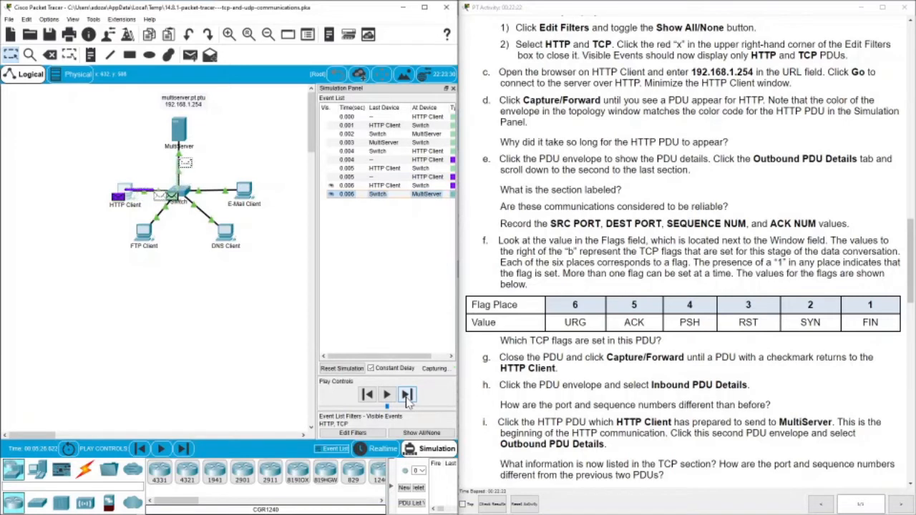
pyautogui.click(406, 395)
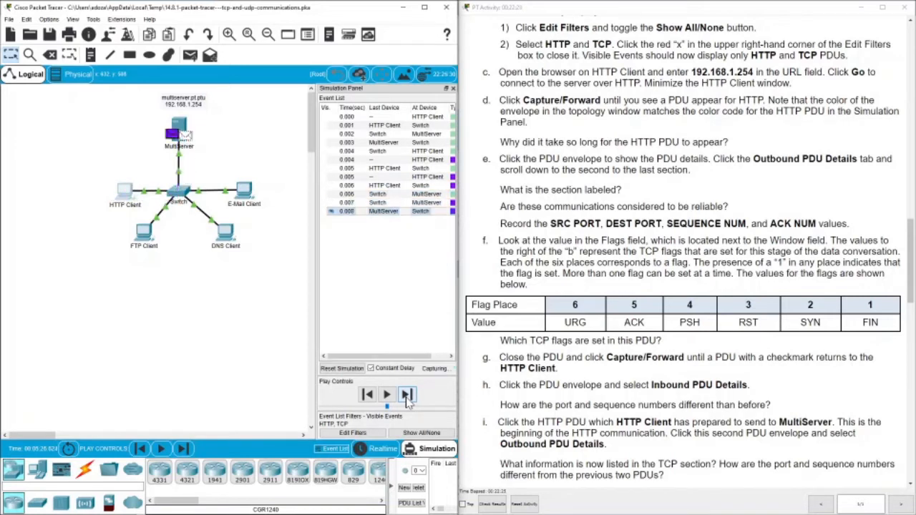
pyautogui.click(406, 395)
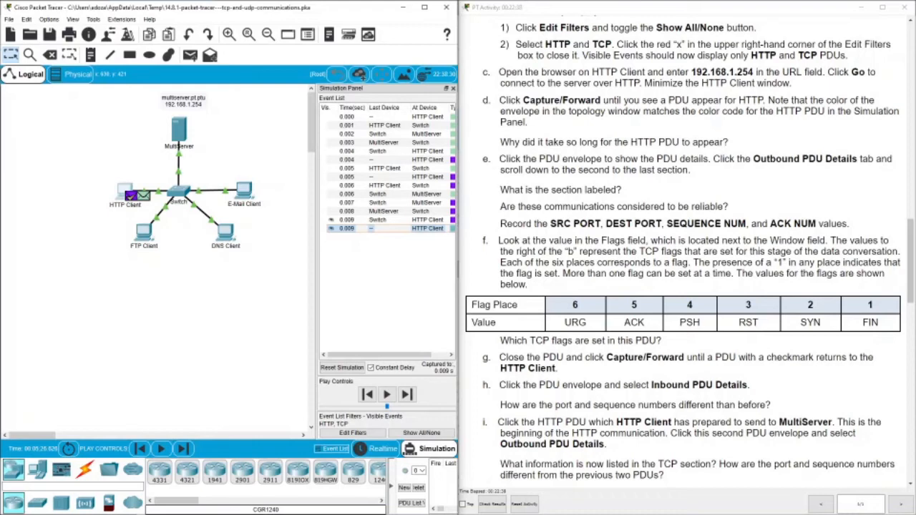
# Show the returned PDU's inbound TCP fields: source port 80, destination 1027, sequence 1, acknowledgement 103.
pyautogui.click(130, 196)
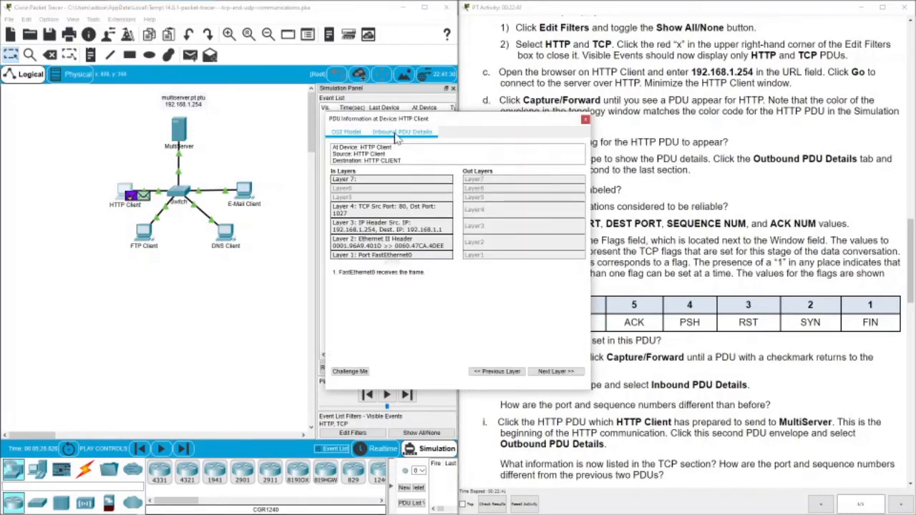
pyautogui.click(396, 136)
pyautogui.moveTo(415, 120); pyautogui.dragTo(210, 101)
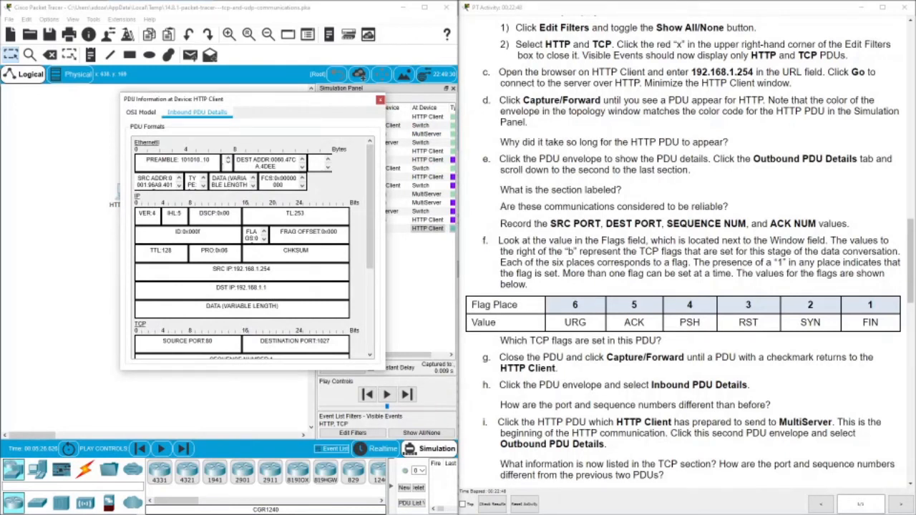
pyautogui.scroll(-5, 247, 247)
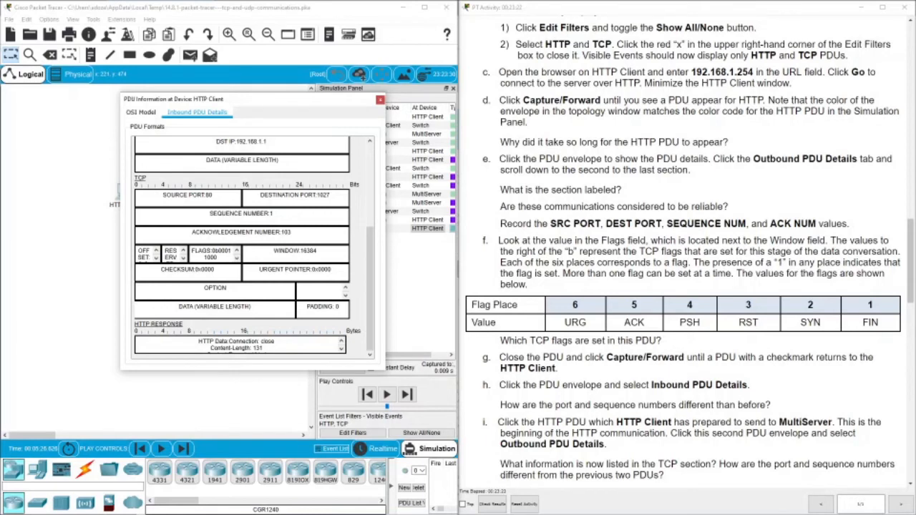
pyautogui.scroll(-3, 573, 419)
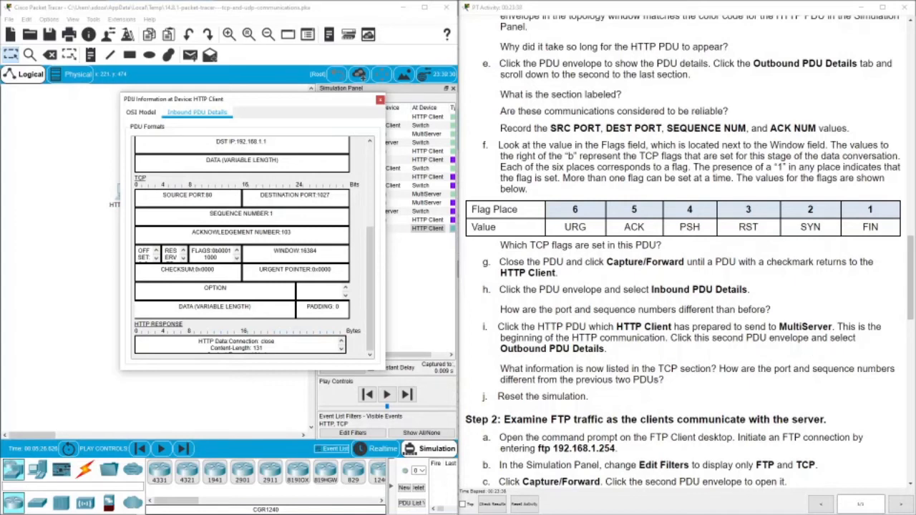
# Switch to HTTP Client's next outbound PDU details and bring the TCP section into view.
pyautogui.click(380, 99)
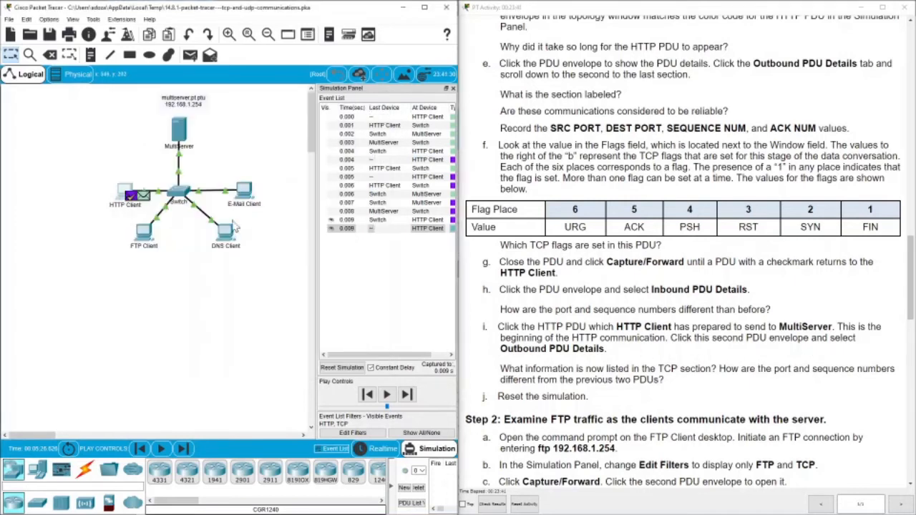
pyautogui.click(136, 197)
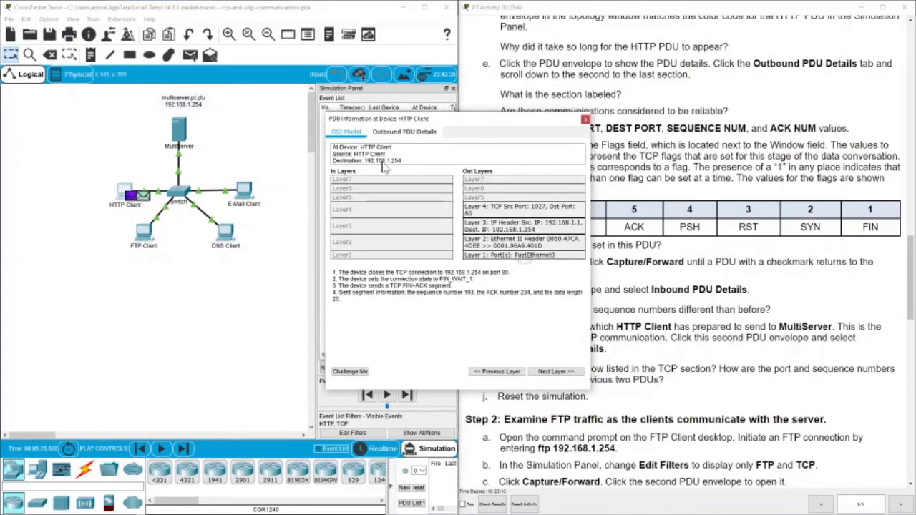
pyautogui.click(415, 131)
pyautogui.moveTo(421, 125); pyautogui.dragTo(244, 115)
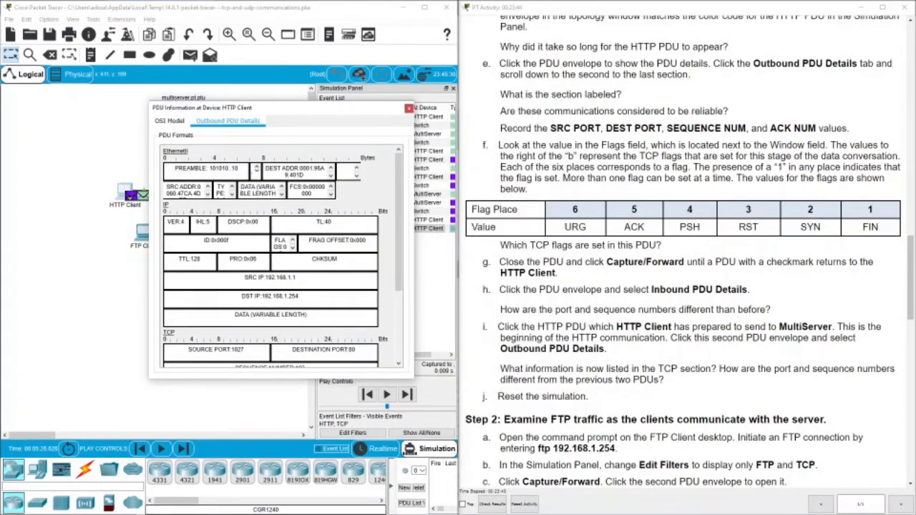
pyautogui.scroll(-5, 279, 257)
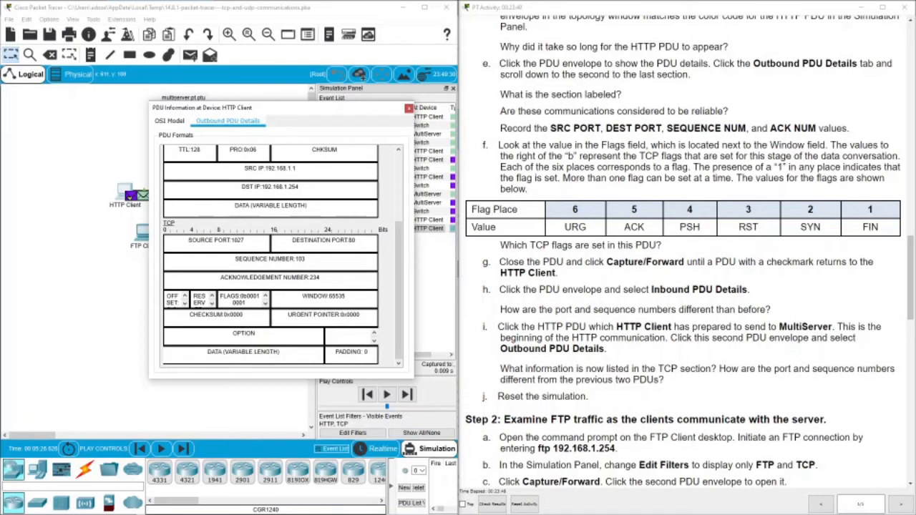
# Highlight source port 1027, destination 80, sequence 103 and acknowledgement 234, then close the details.
pyautogui.doubleClick(351, 240)
pyautogui.doubleClick(238, 241)
pyautogui.doubleClick(300, 259)
pyautogui.moveTo(310, 277); pyautogui.dragTo(321, 277)
pyautogui.moveTo(356, 240); pyautogui.dragTo(340, 241)
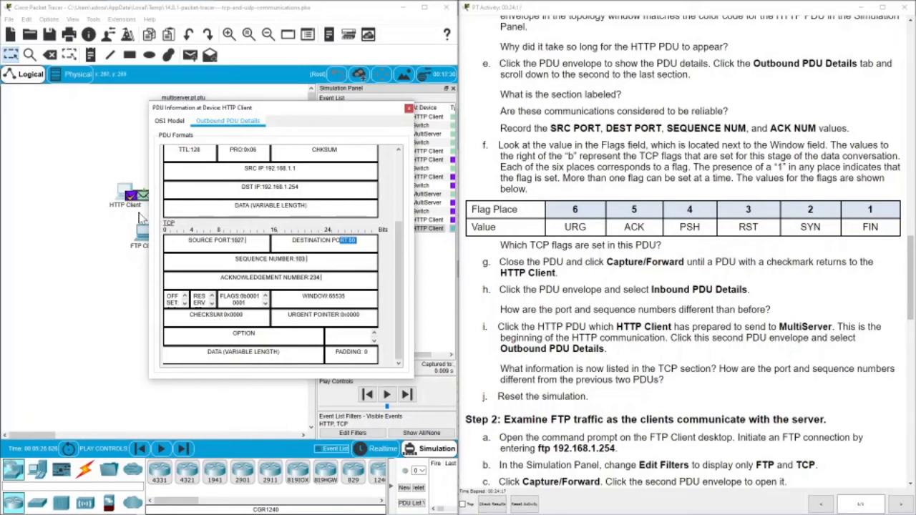
pyautogui.click(408, 108)
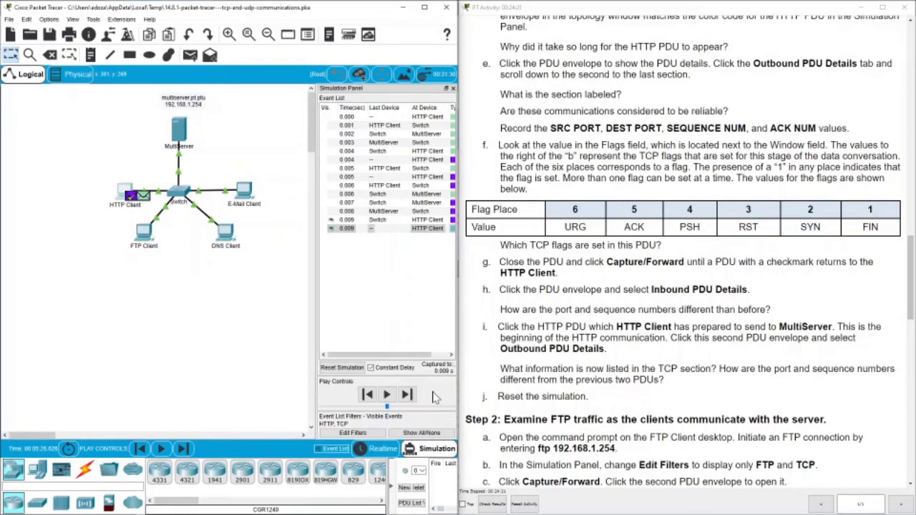
# Reset the simulation, emptying the event list ahead of the FTP traffic step.
pyautogui.click(342, 367)
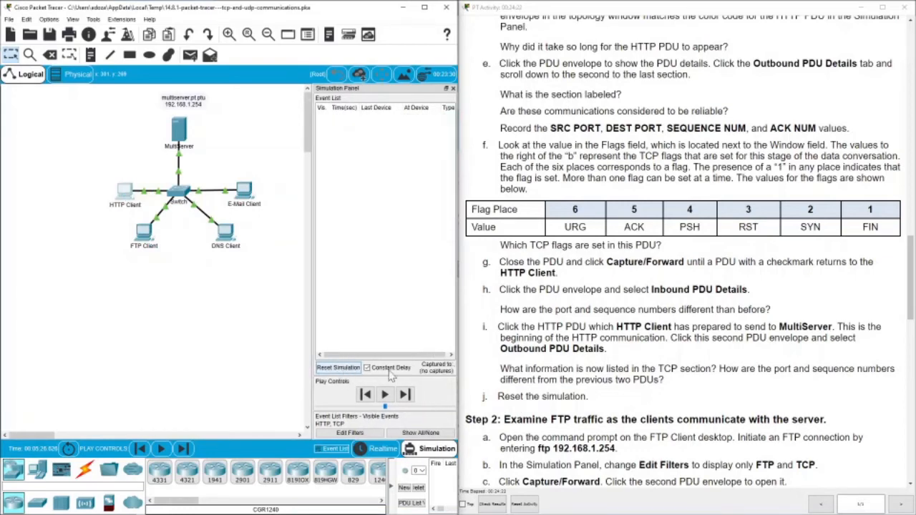
pyautogui.scroll(-5, 612, 350)
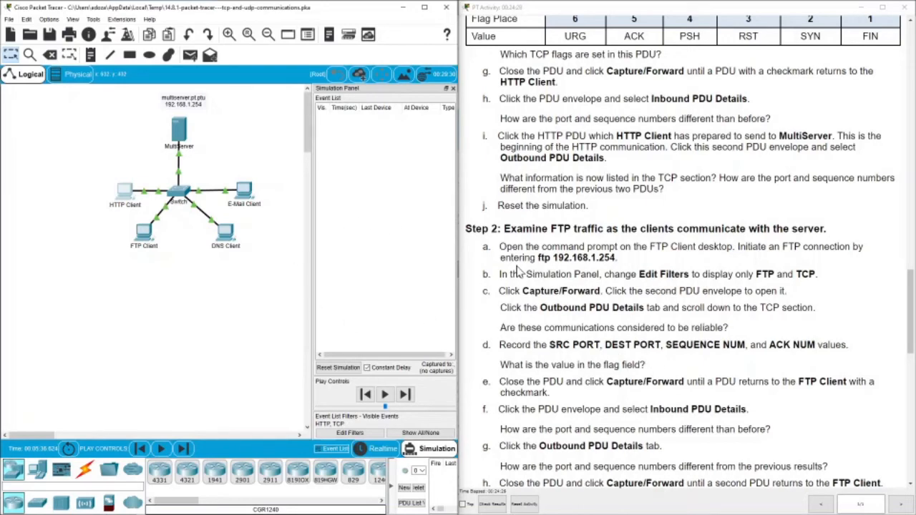
# Reopen the FTP Client's command prompt and dismiss the pending ftp login with a dummy username.
pyautogui.click(140, 240)
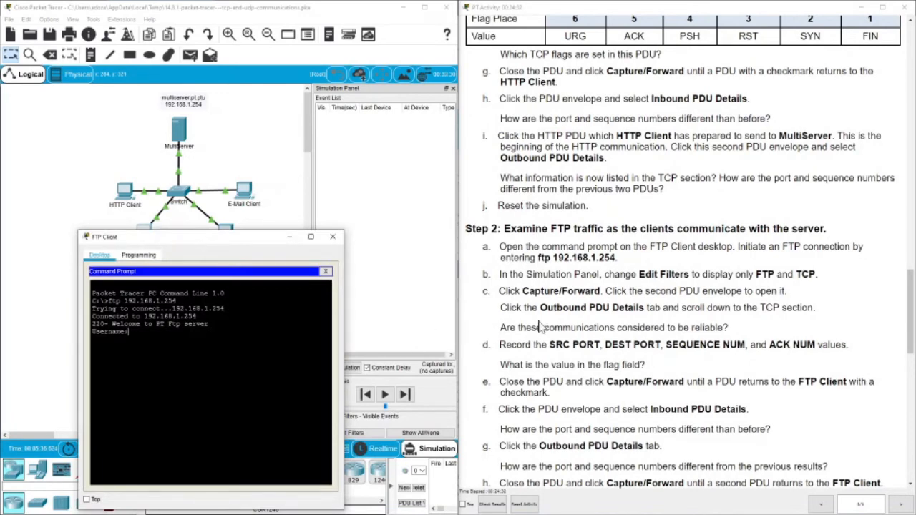
pyautogui.click(325, 271)
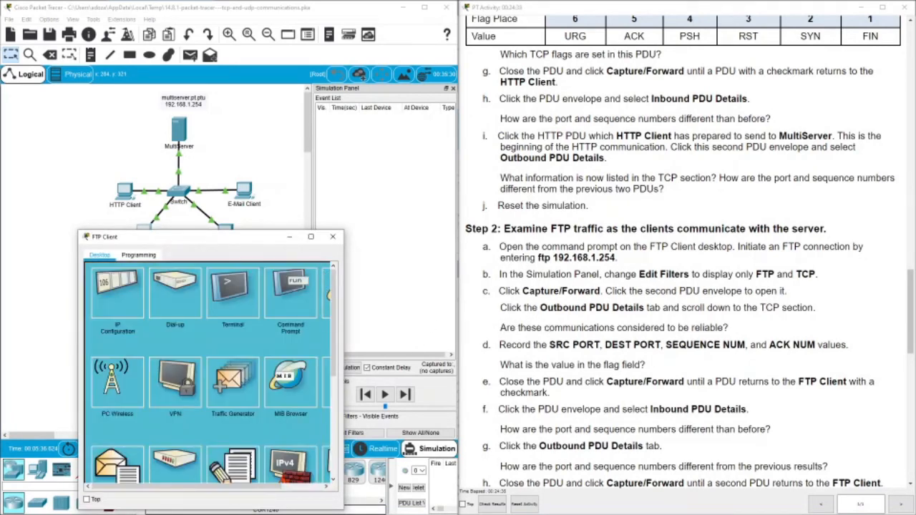
pyautogui.moveTo(126, 237); pyautogui.dragTo(191, 85)
pyautogui.click(354, 143)
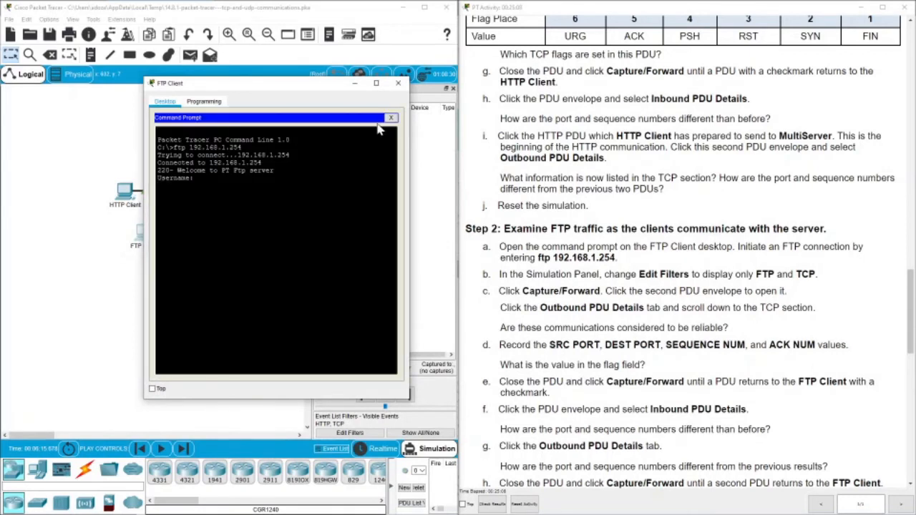
pyautogui.write('sdfgdg')
pyautogui.press('Return')
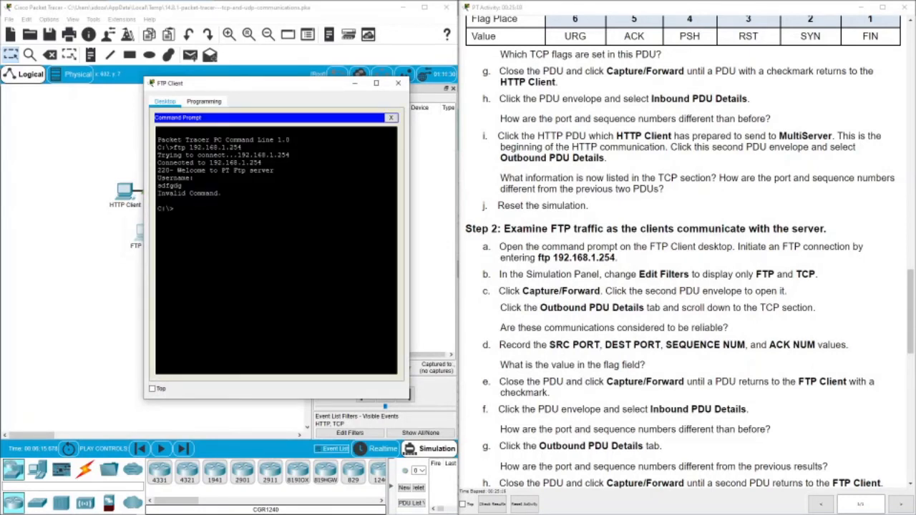
pyautogui.press('Return')
pyautogui.press('Return')
pyautogui.press('Return')
pyautogui.press('Return')
# Run ftp 192.168.1.254 on the FTP Client, then open the event list filters.
pyautogui.write('ftp 192.168.1.254')
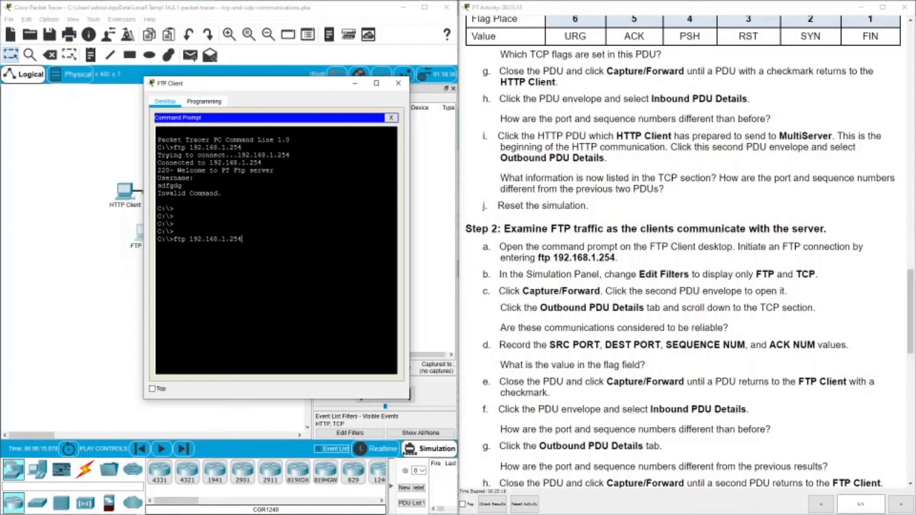
pyautogui.press('Return')
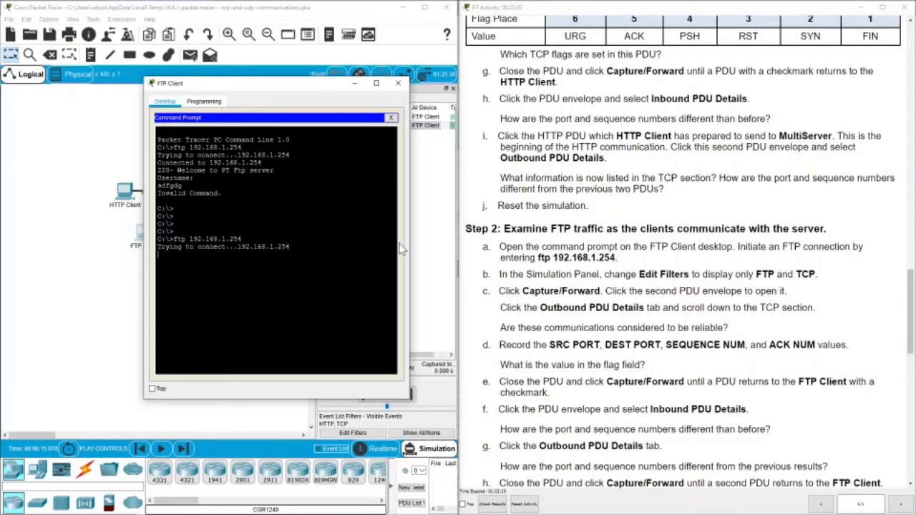
pyautogui.click(432, 252)
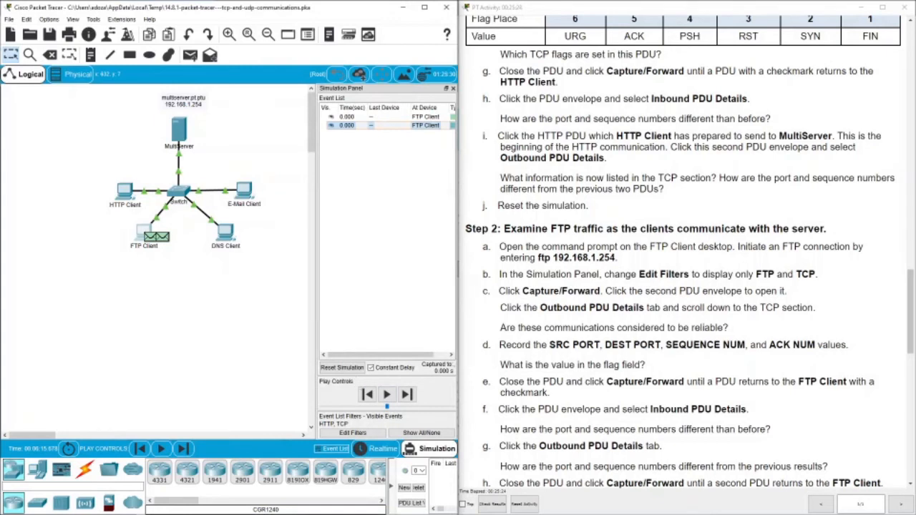
pyautogui.click(366, 433)
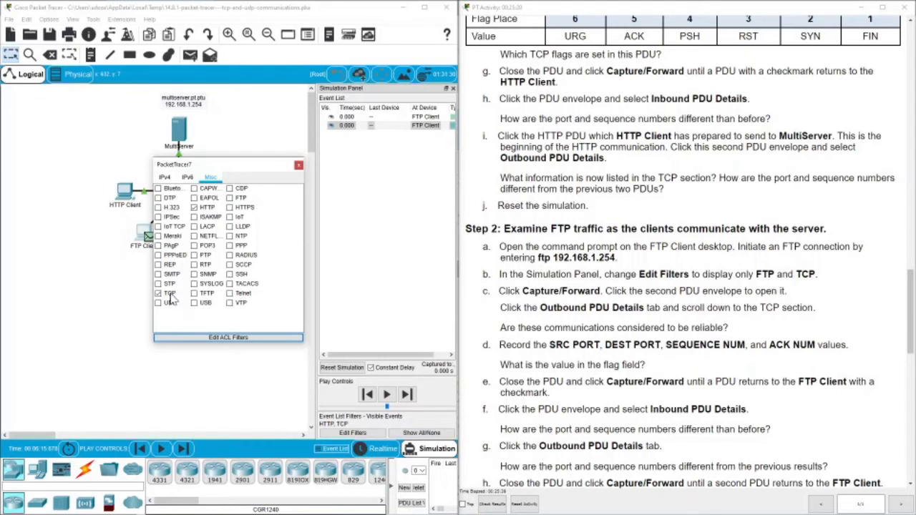
# Swap the HTTP event filter for FTP, keeping TCP, and close the filter settings.
pyautogui.click(194, 207)
pyautogui.click(229, 197)
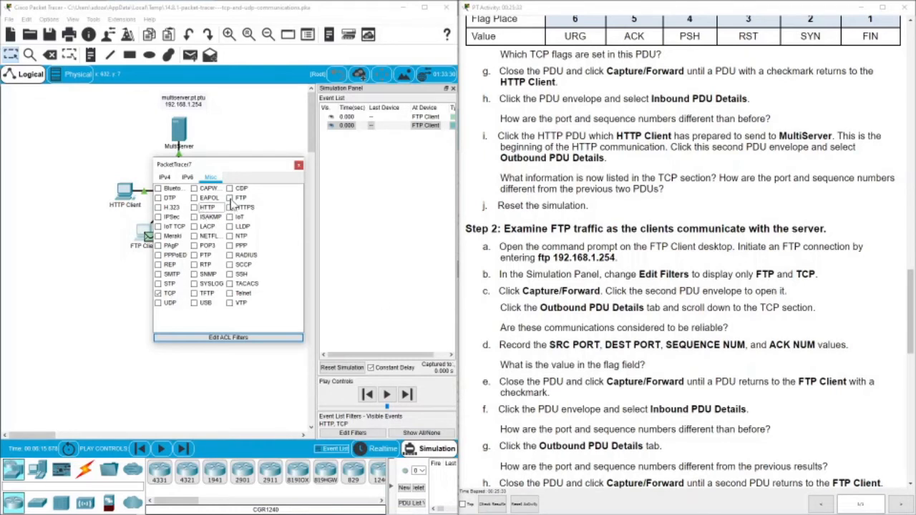
pyautogui.click(299, 167)
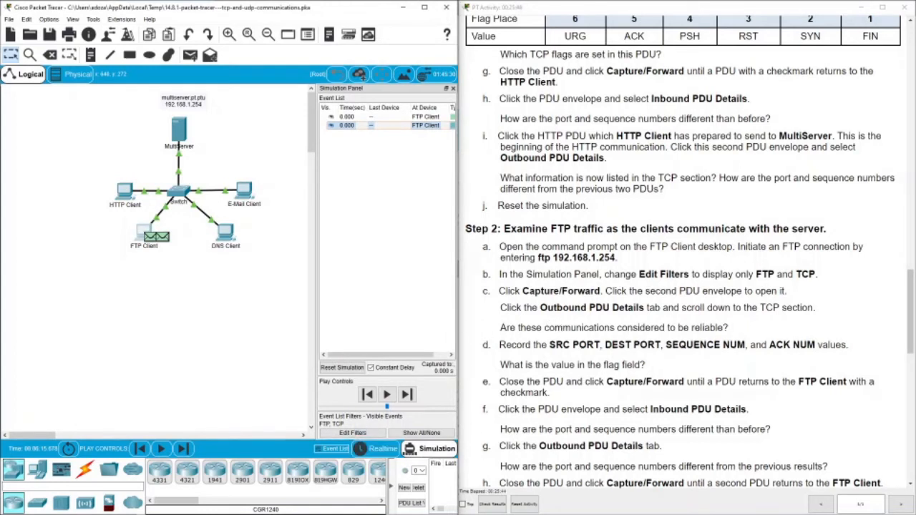
# Capture/Forward one step to 0.001 s and open the PDU envelope at the FTP Client.
pyautogui.click(407, 395)
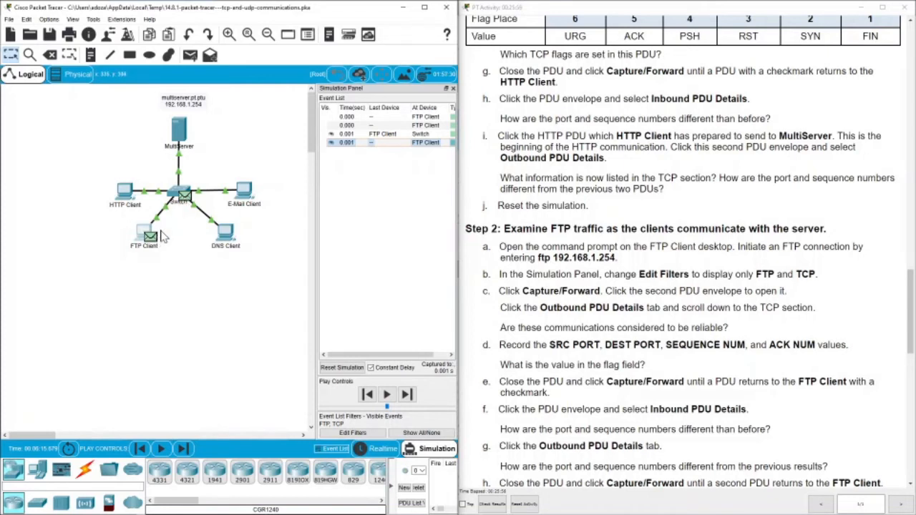
pyautogui.click(401, 142)
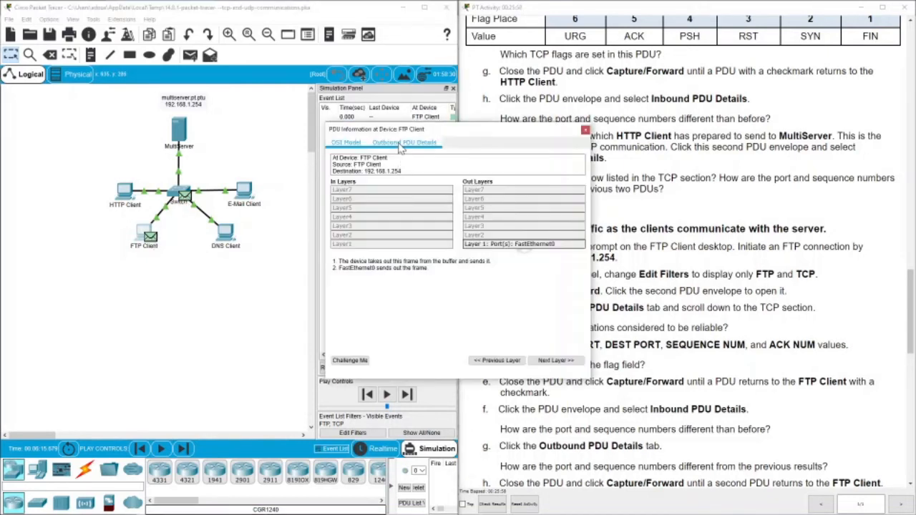
# Read the FTP Client's outbound TCP header: source 1026, destination 21, sequence 0, acknowledgement 0.
pyautogui.moveTo(411, 132); pyautogui.dragTo(236, 132)
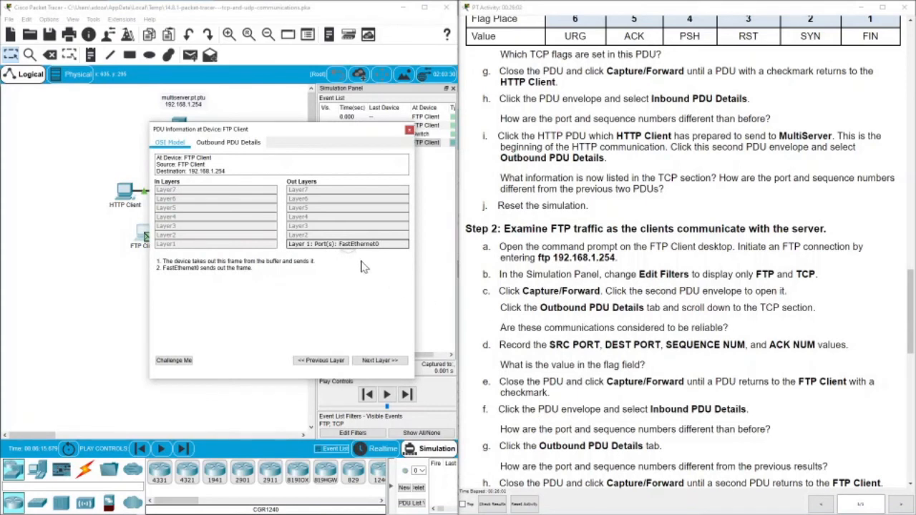
pyautogui.click(229, 143)
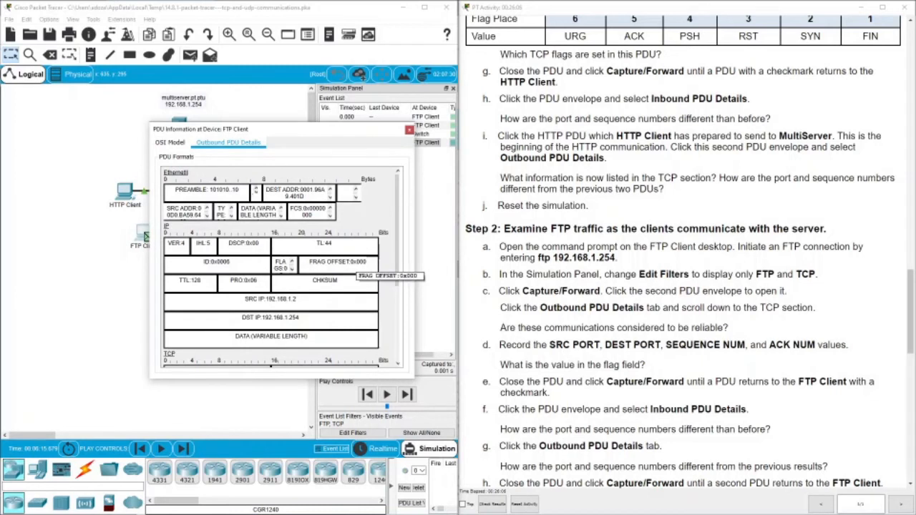
pyautogui.scroll(-3, 354, 268)
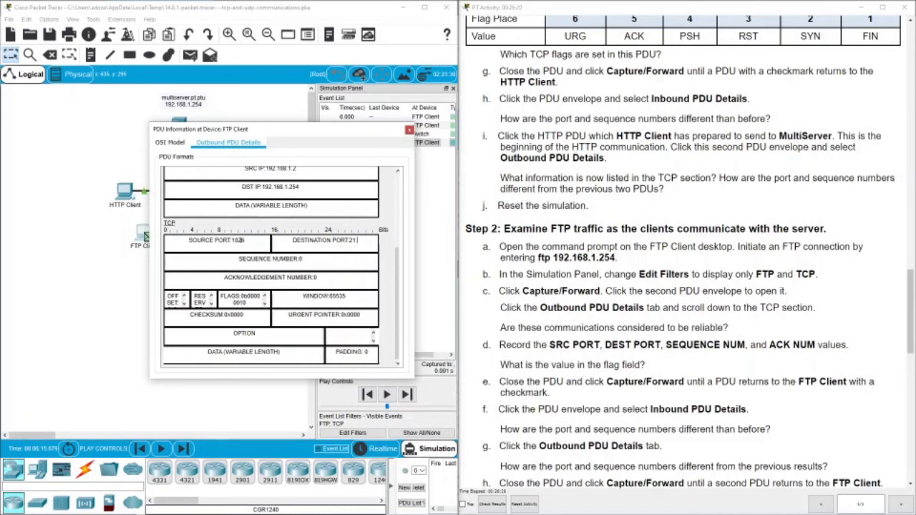
pyautogui.click(408, 130)
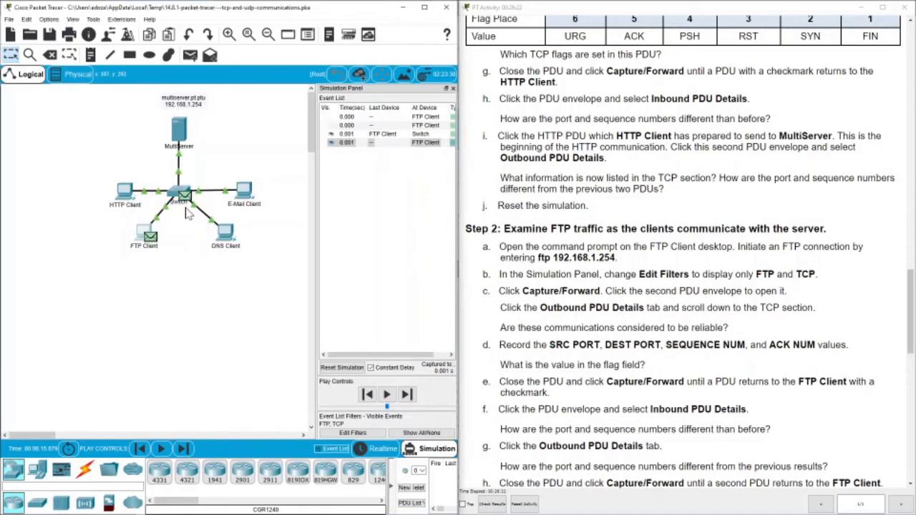
# Examine the Switch's outbound TCP flags and ports (1025 to 21, sequence 1, ack 53).
pyautogui.click(186, 196)
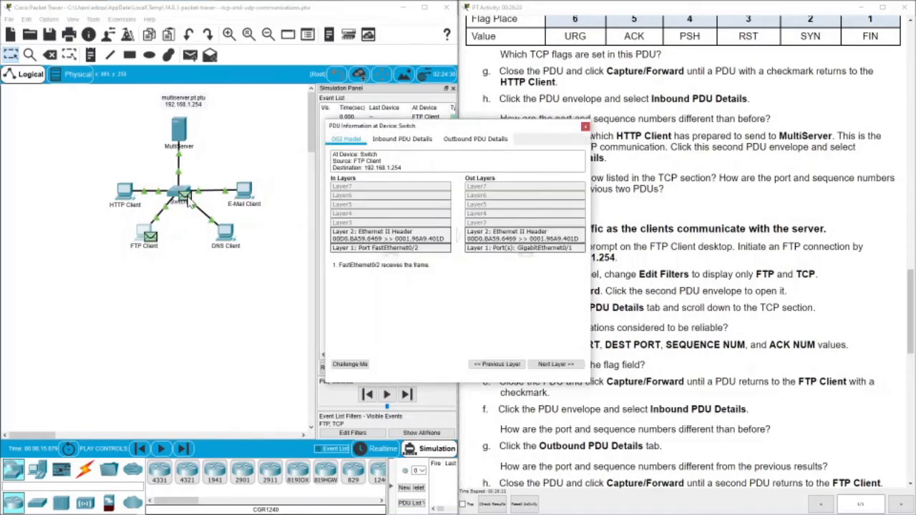
pyautogui.click(475, 139)
pyautogui.scroll(-5, 472, 168)
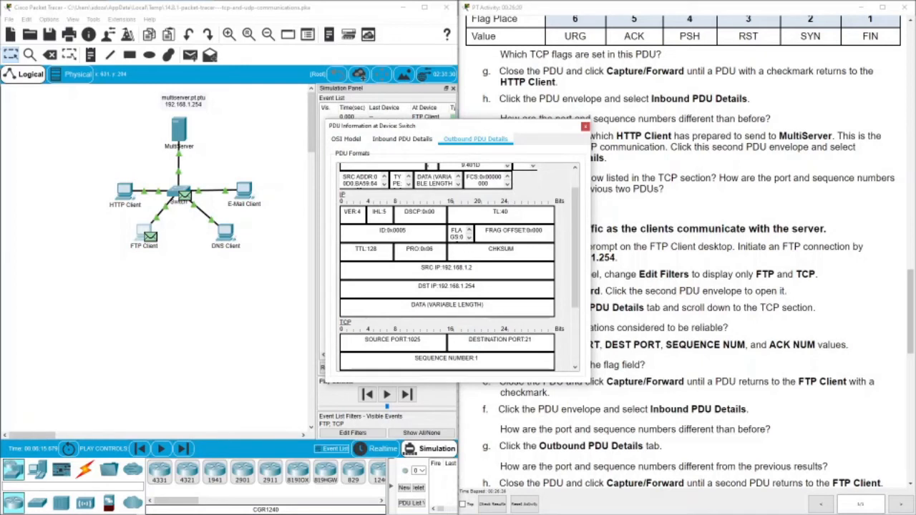
pyautogui.scroll(-4, 458, 267)
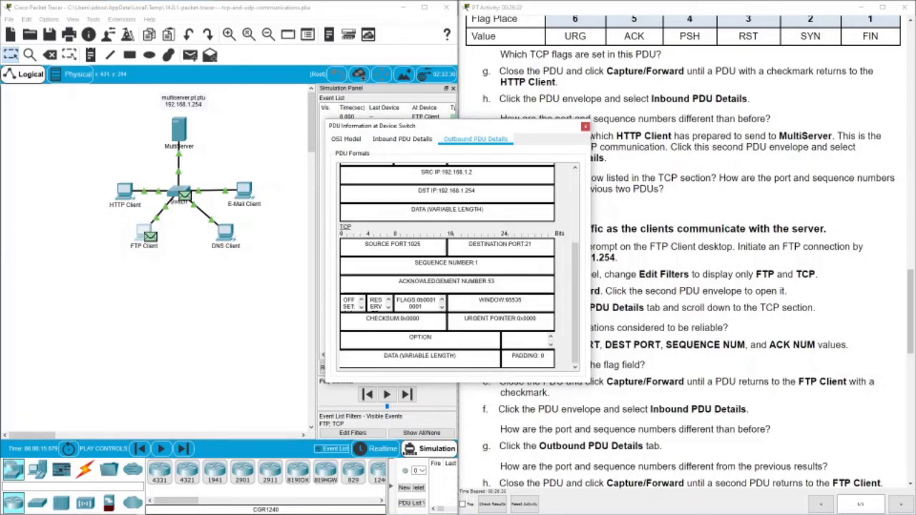
pyautogui.moveTo(423, 307); pyautogui.dragTo(426, 300)
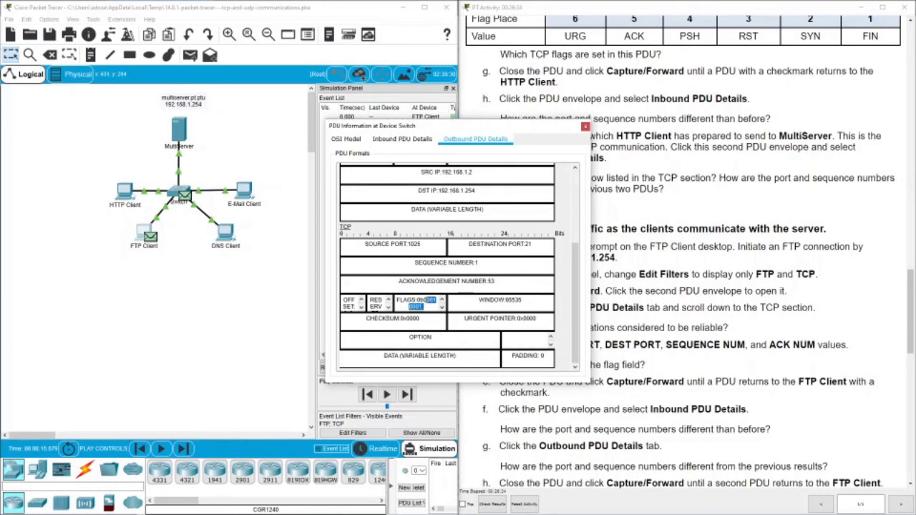
pyautogui.click(584, 129)
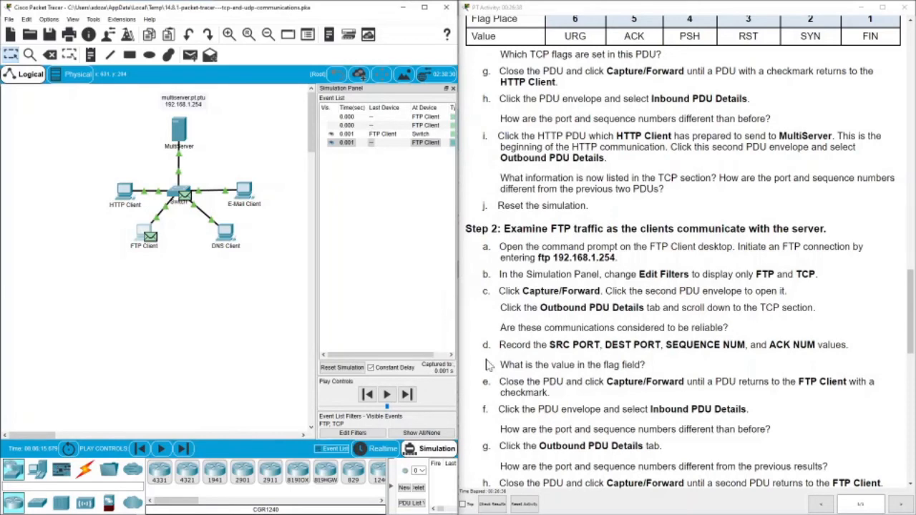
# Reopen the Switch's FTP PDU and view outbound TCP source port 1025, destination port 21.
pyautogui.scroll(-3, 683, 257)
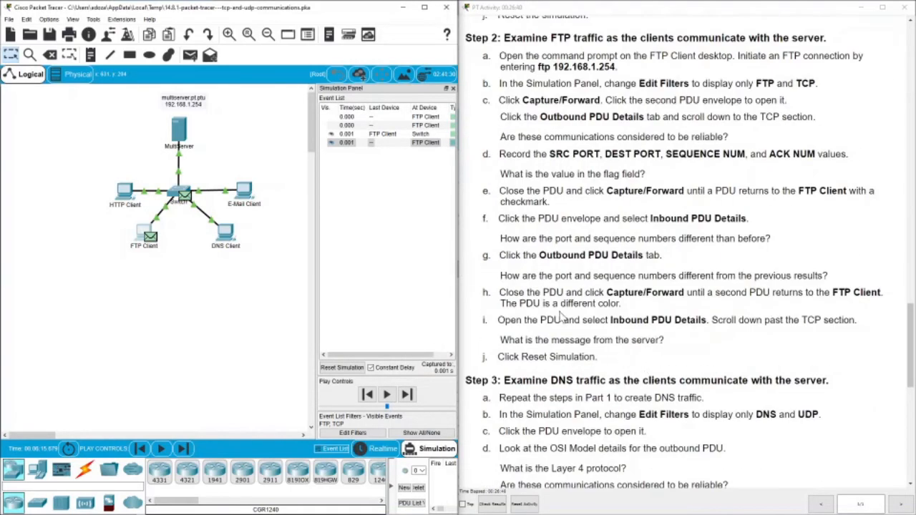
pyautogui.scroll(-3, 683, 257)
pyautogui.scroll(1, 684, 257)
pyautogui.scroll(1, 578, 175)
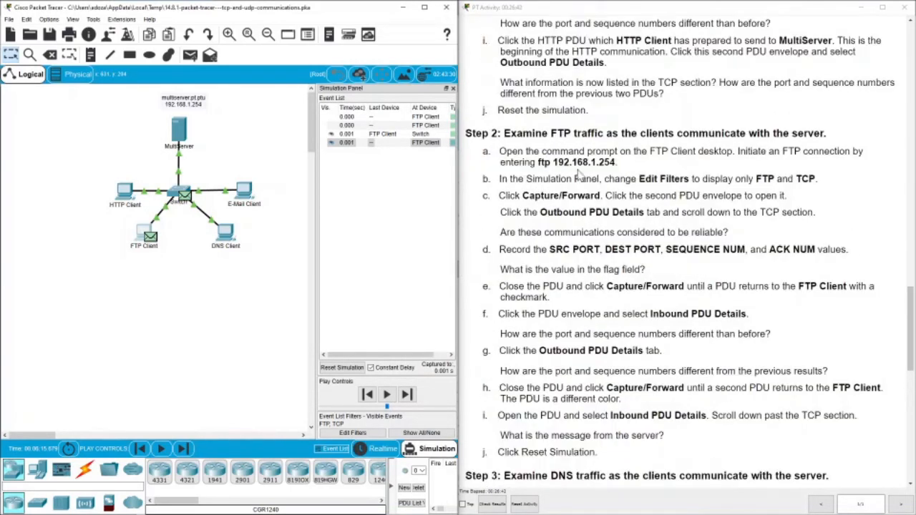
pyautogui.scroll(-1, 647, 272)
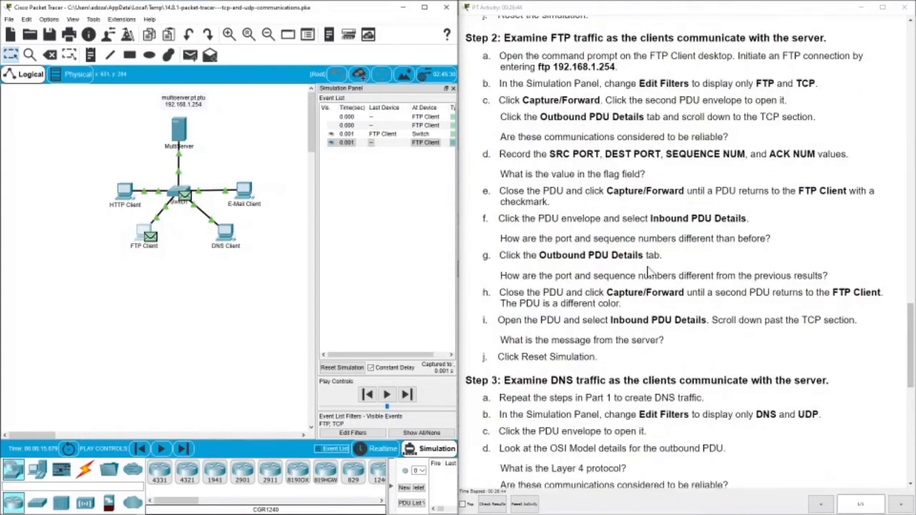
pyautogui.scroll(-2, 643, 289)
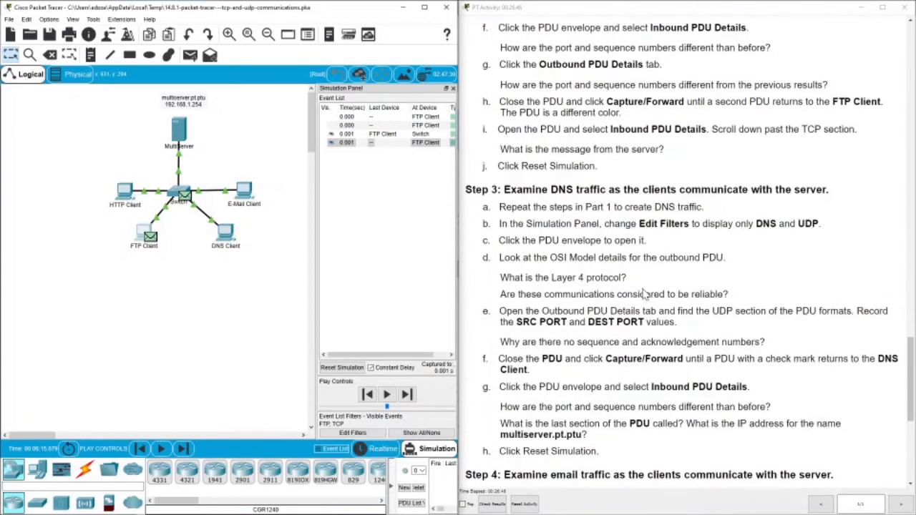
pyautogui.scroll(2, 642, 279)
pyautogui.click(185, 199)
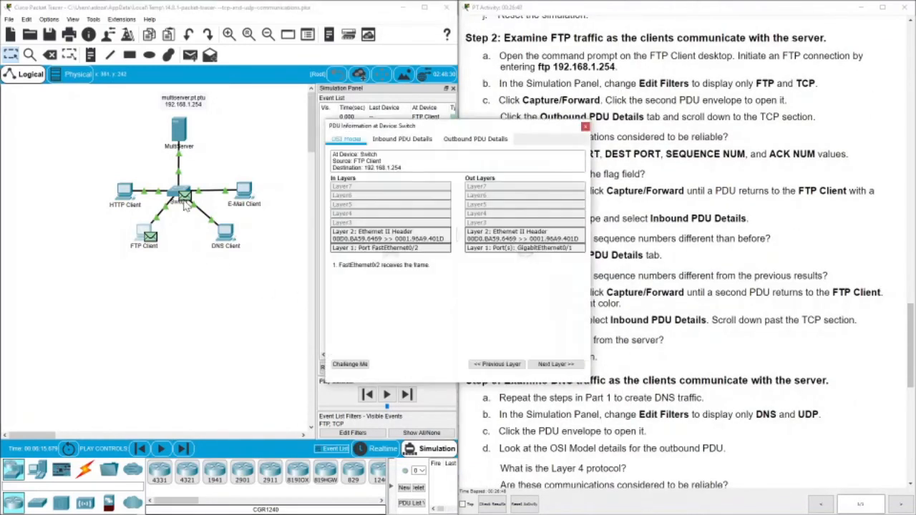
pyautogui.click(423, 142)
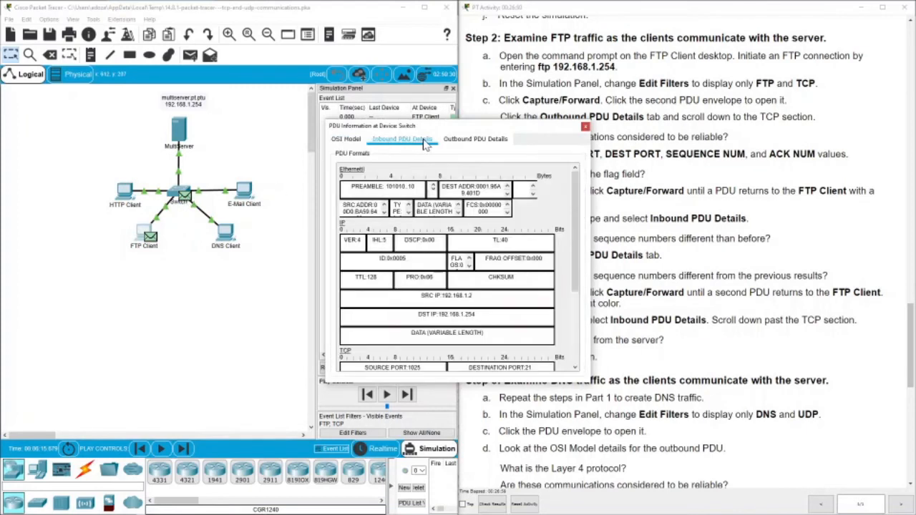
pyautogui.click(474, 139)
pyautogui.scroll(-3, 444, 287)
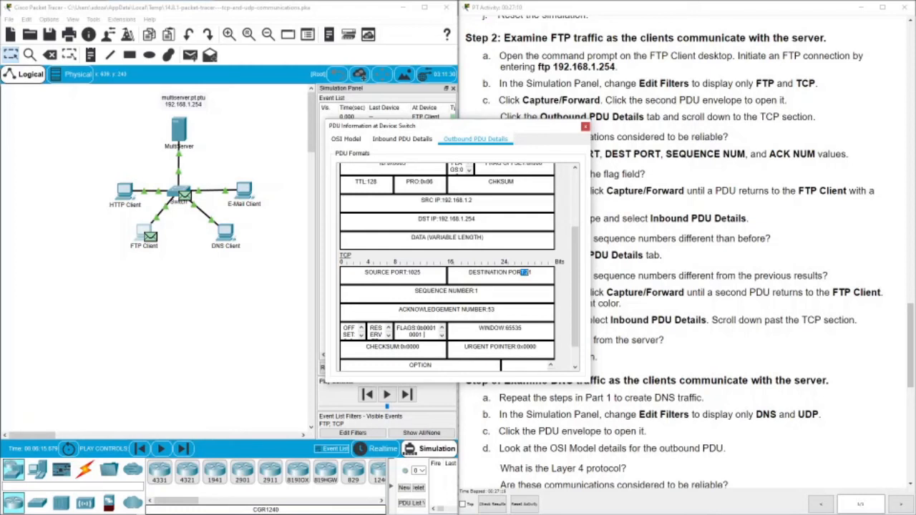
pyautogui.click(525, 273)
pyautogui.click(586, 126)
# Reset the simulation to an empty event list, then open the DNS Client.
pyautogui.scroll(-3, 698, 309)
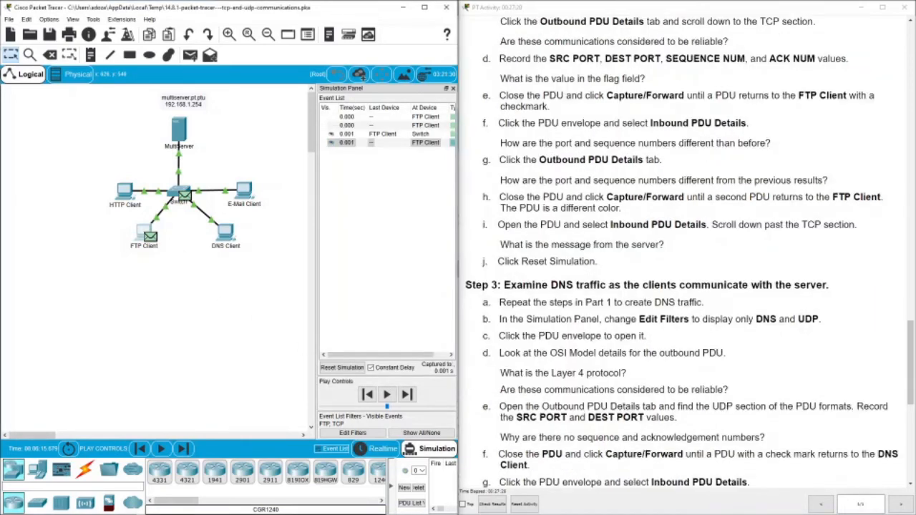
pyautogui.scroll(-6, 664, 263)
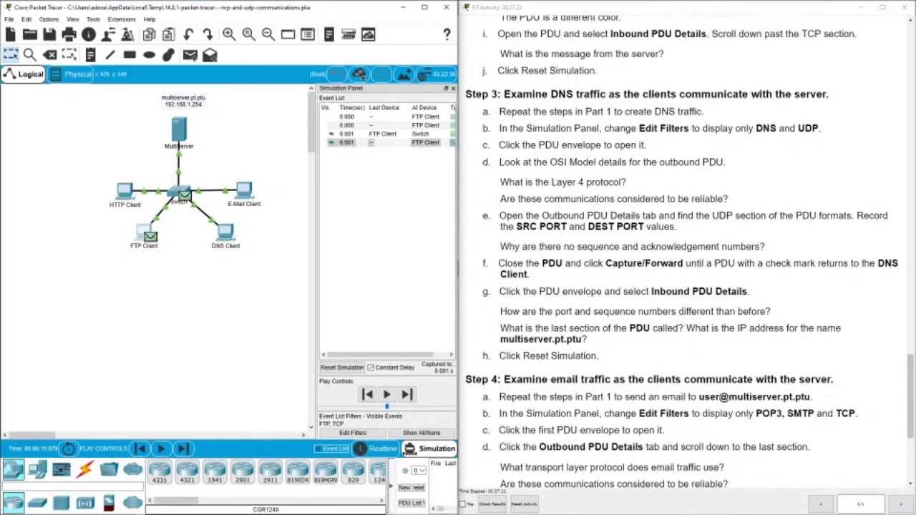
pyautogui.click(350, 370)
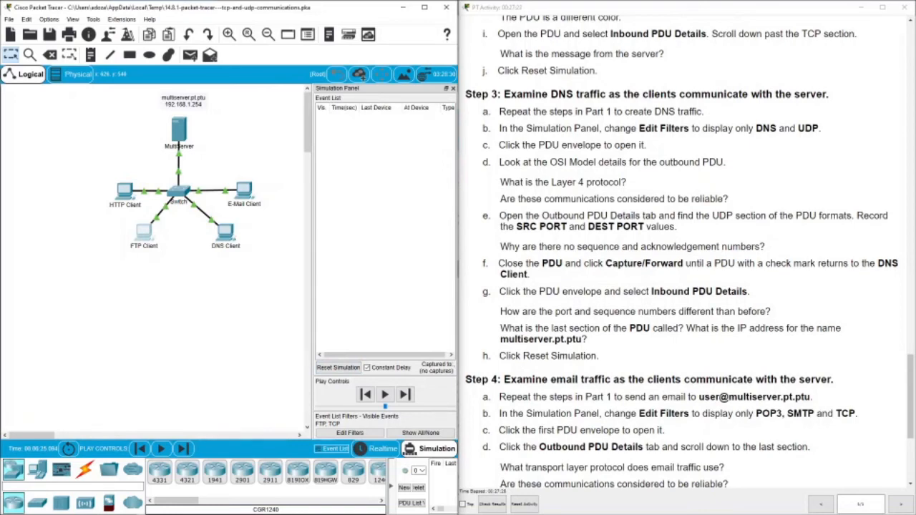
pyautogui.click(226, 236)
# Recall and run nslookup multiserver.pt.ptu in the DNS Client's command prompt.
pyautogui.click(337, 207)
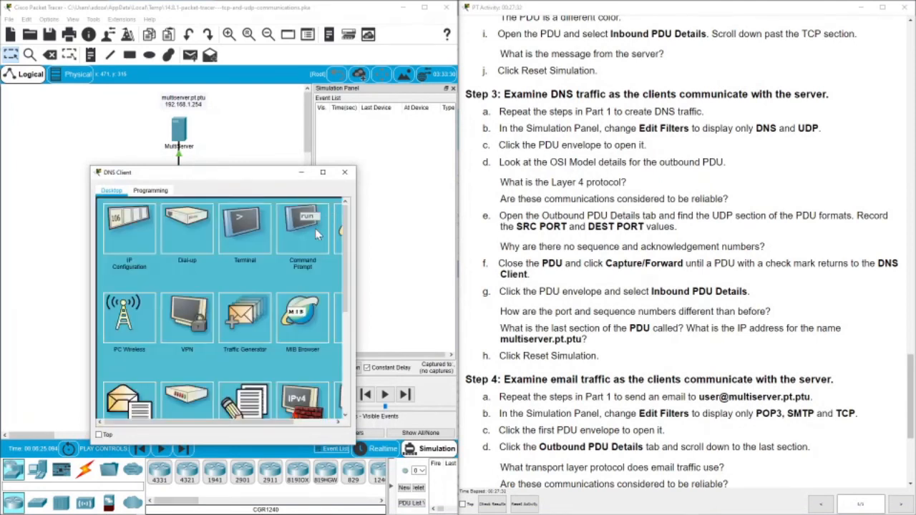
pyautogui.click(297, 227)
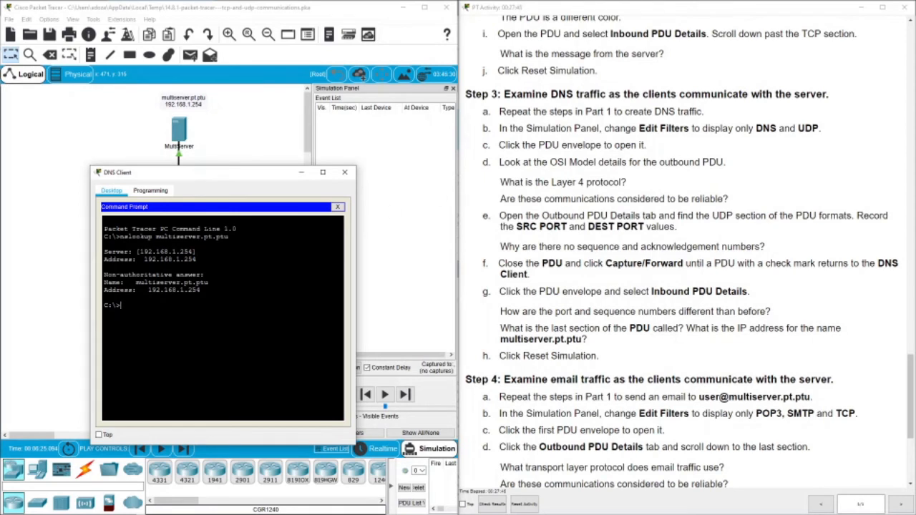
pyautogui.press('Up')
pyautogui.press('Return')
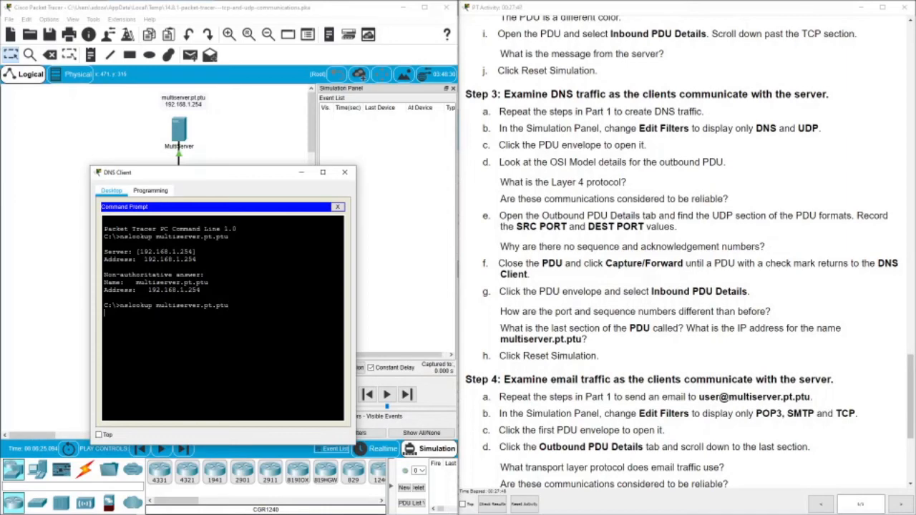
pyautogui.moveTo(270, 181); pyautogui.dragTo(227, 262)
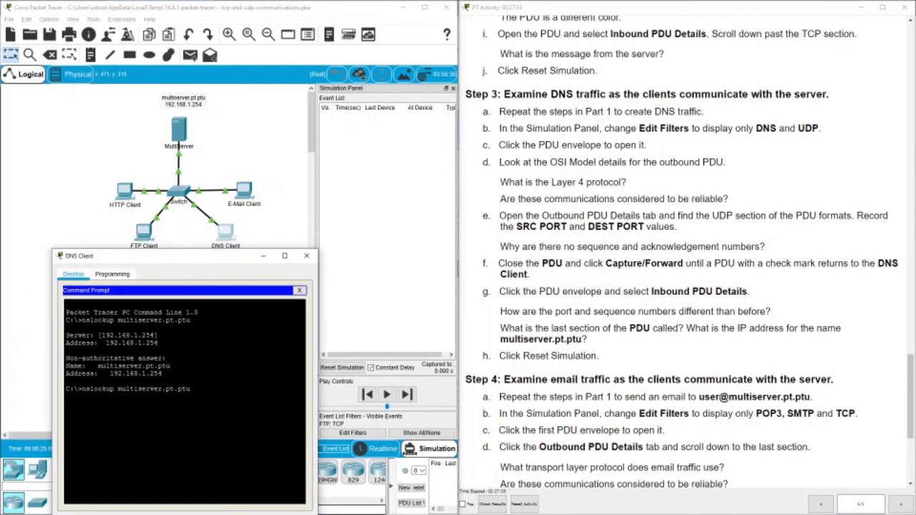
# Reissue nslookup multiserver.pt.ptu in a fresh prompt and bring up the event filter choices.
pyautogui.click(299, 290)
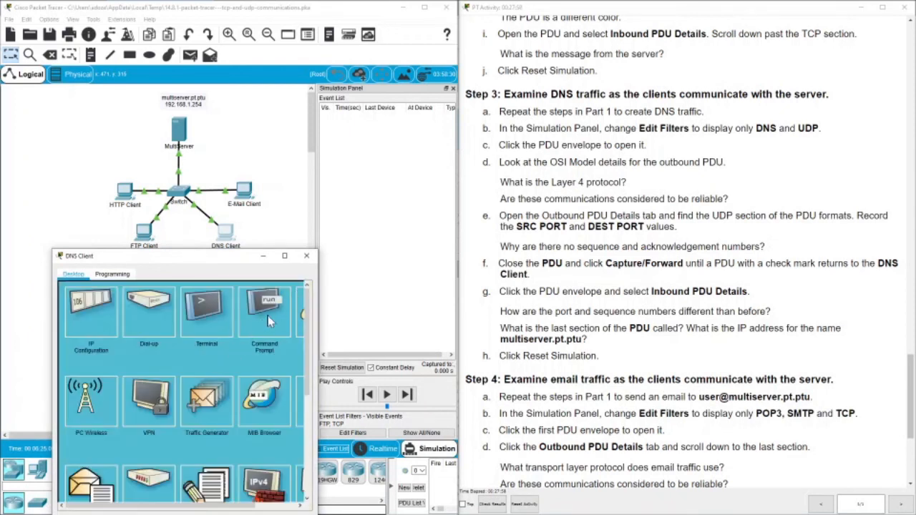
pyautogui.click(267, 316)
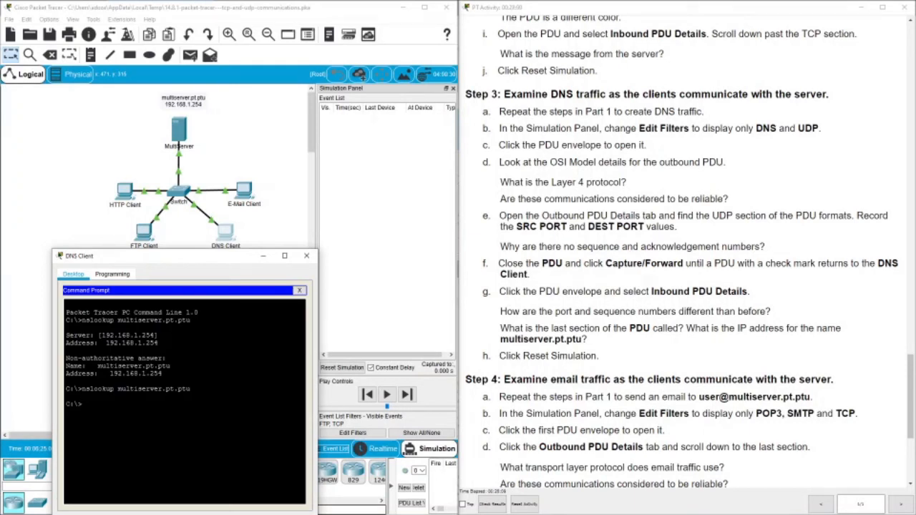
pyautogui.press('Return')
pyautogui.press('Return')
pyautogui.press('Up')
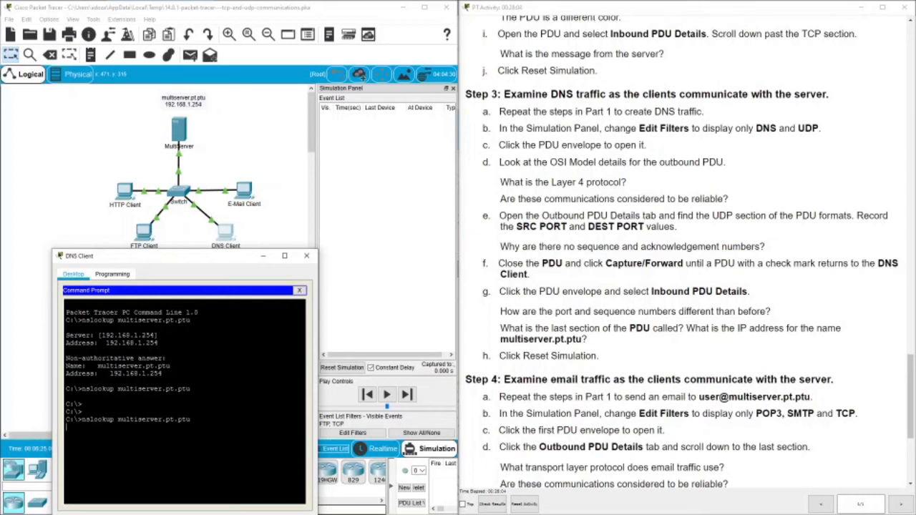
pyautogui.press('Return')
pyautogui.click(395, 285)
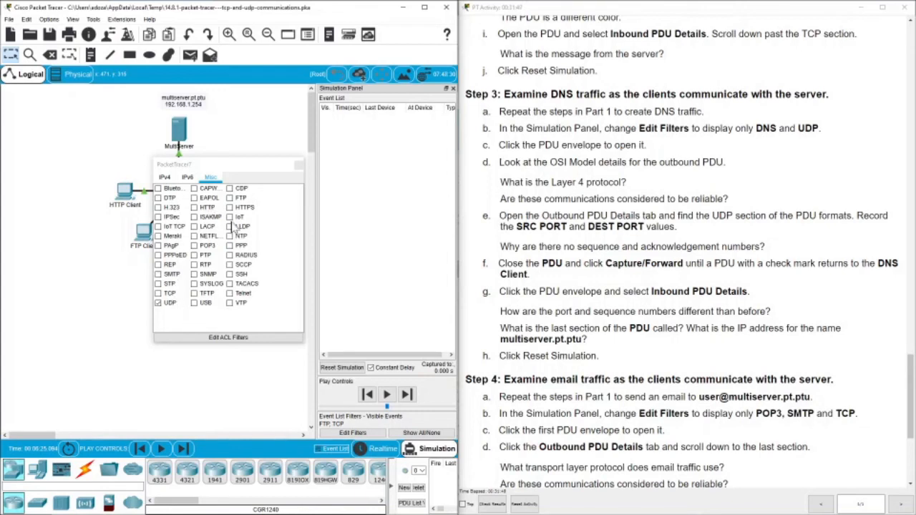
# Add DNS from the IPv4 filters alongside UDP and close the filter choices.
pyautogui.click(165, 176)
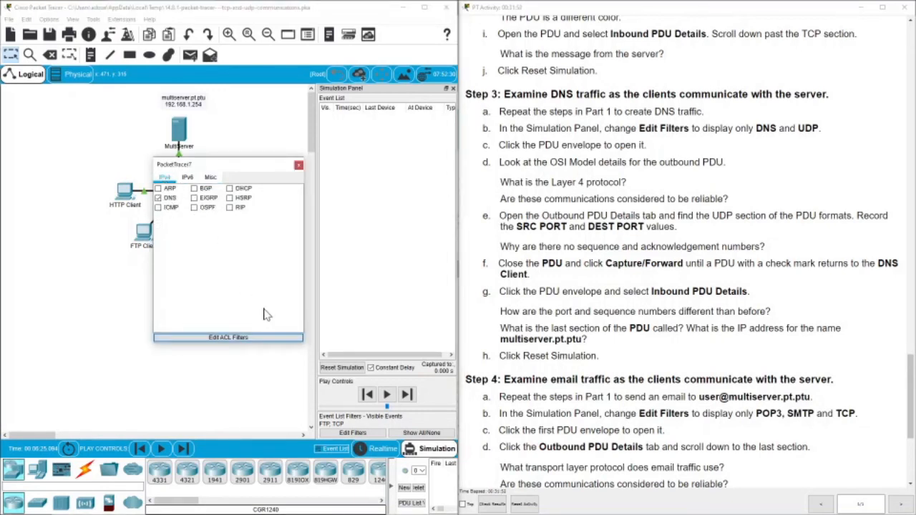
pyautogui.click(297, 166)
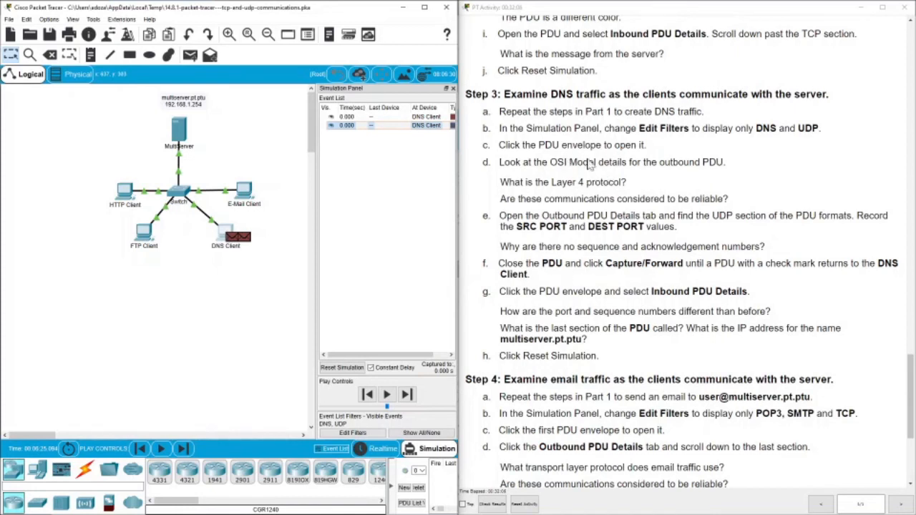
# Open the DNS Client's query PDU, highlight UDP source port 1026 and destination port 53, then close it.
pyautogui.click(233, 241)
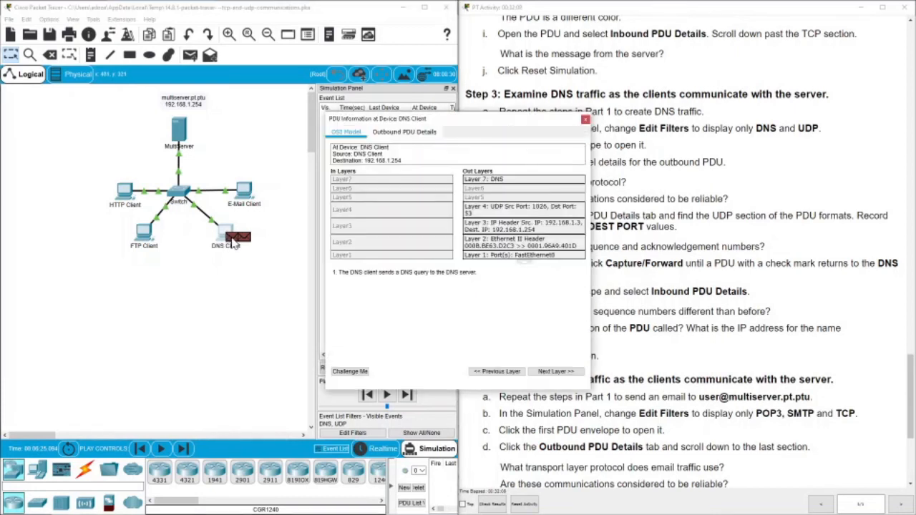
pyautogui.moveTo(450, 121); pyautogui.dragTo(272, 151)
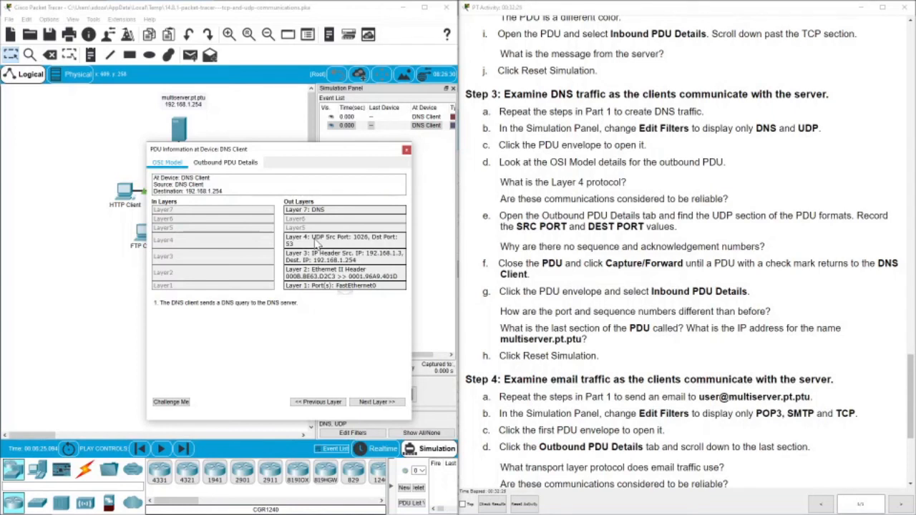
pyautogui.click(224, 163)
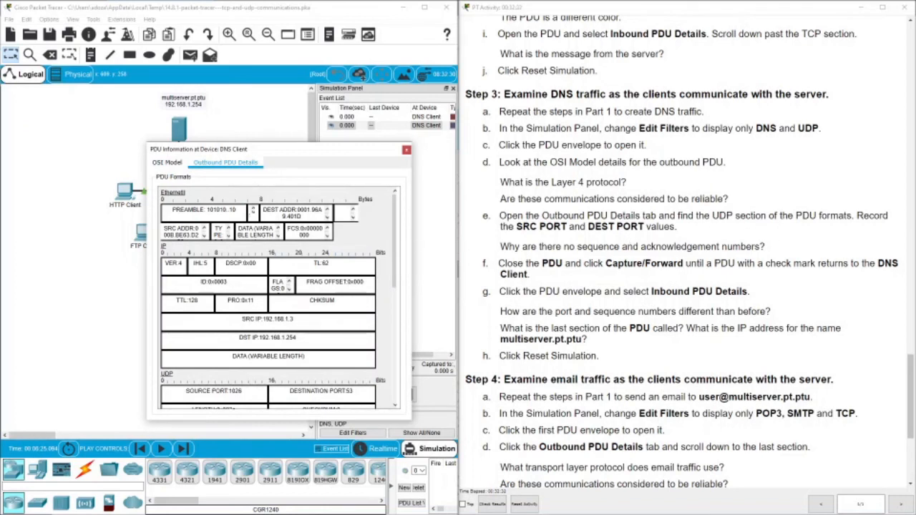
pyautogui.scroll(-10, 272, 298)
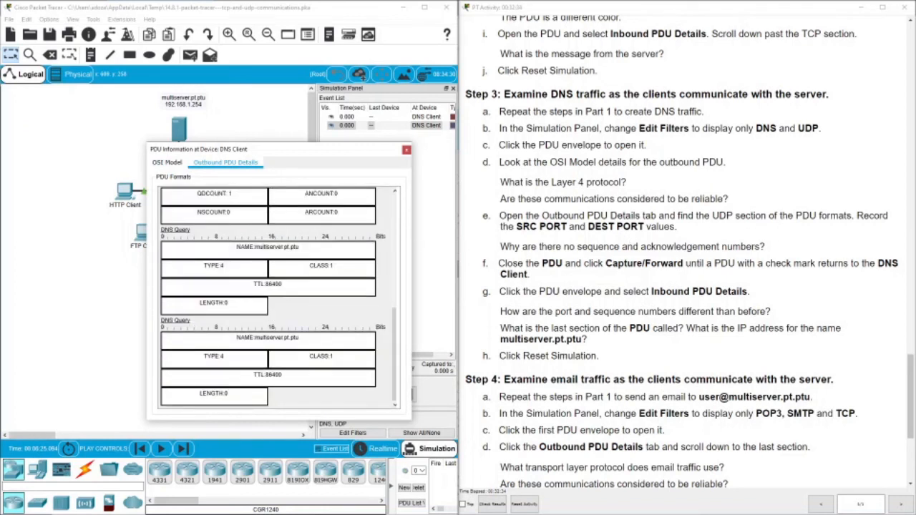
pyautogui.scroll(3, 193, 215)
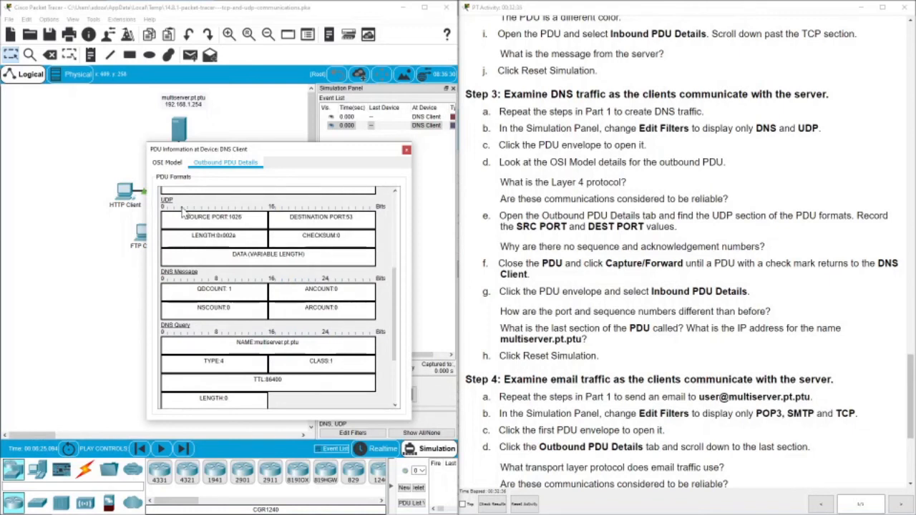
pyautogui.doubleClick(237, 217)
pyautogui.moveTo(332, 217); pyautogui.dragTo(352, 217)
pyautogui.scroll(-3, 527, 262)
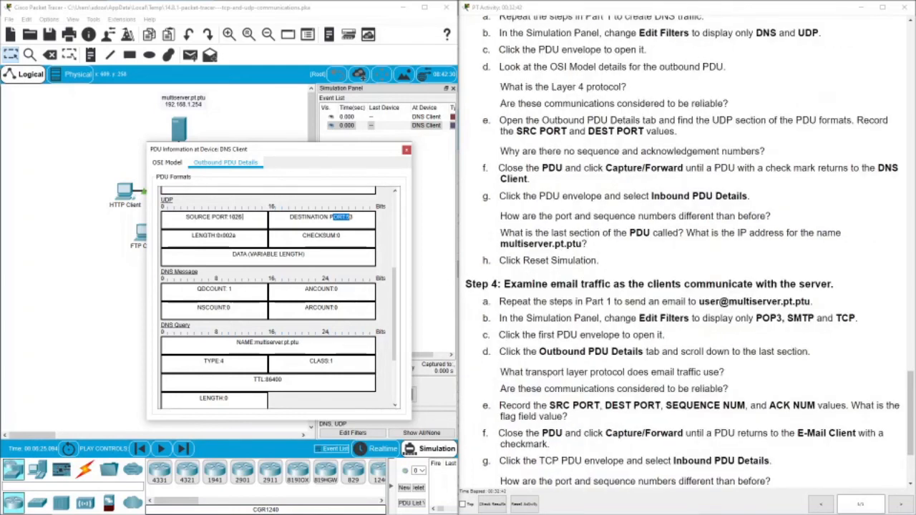
pyautogui.scroll(-3, 544, 262)
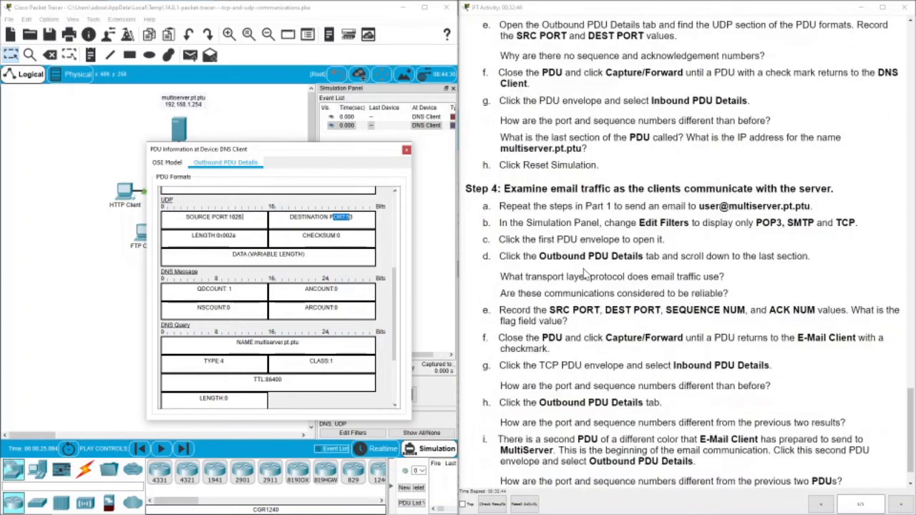
pyautogui.scroll(-2, 583, 272)
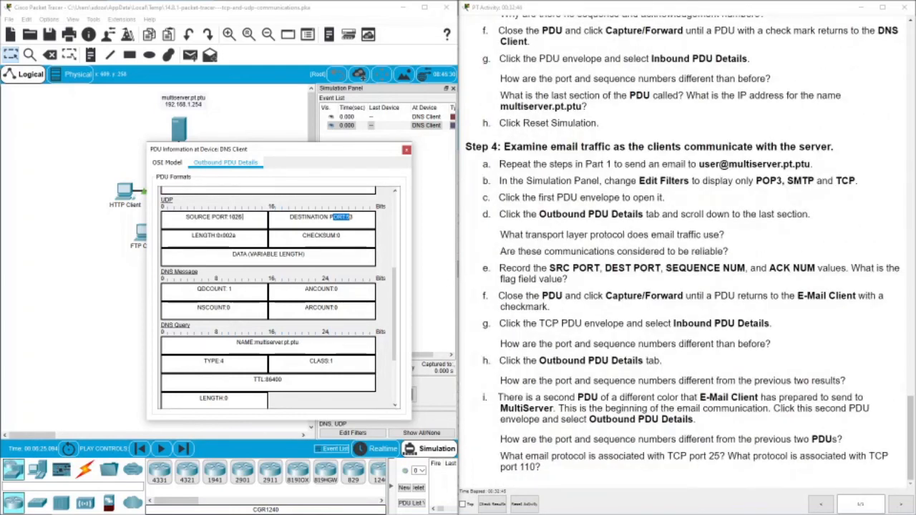
pyautogui.click(406, 150)
# Step the simulation until the DNS reply reaches the Switch, then view its inbound PDU details.
pyautogui.click(410, 395)
pyautogui.click(410, 395)
pyautogui.click(410, 395)
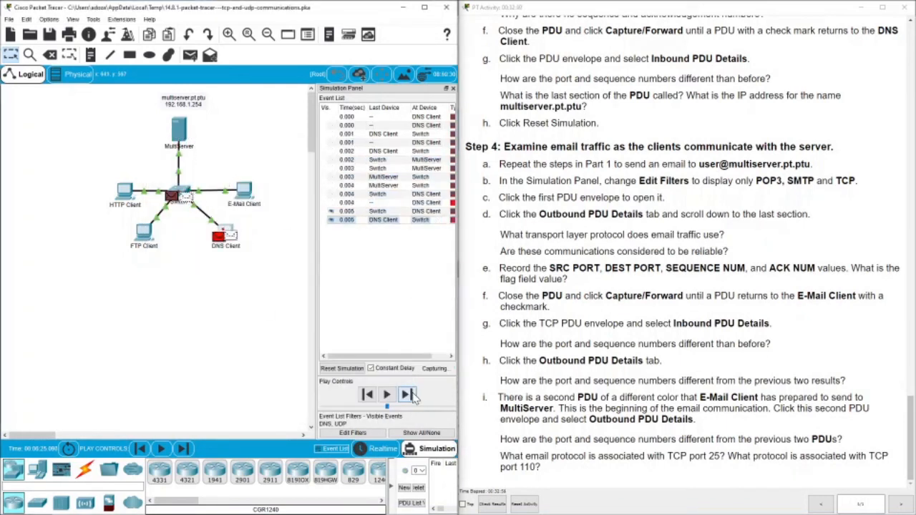
pyautogui.click(219, 241)
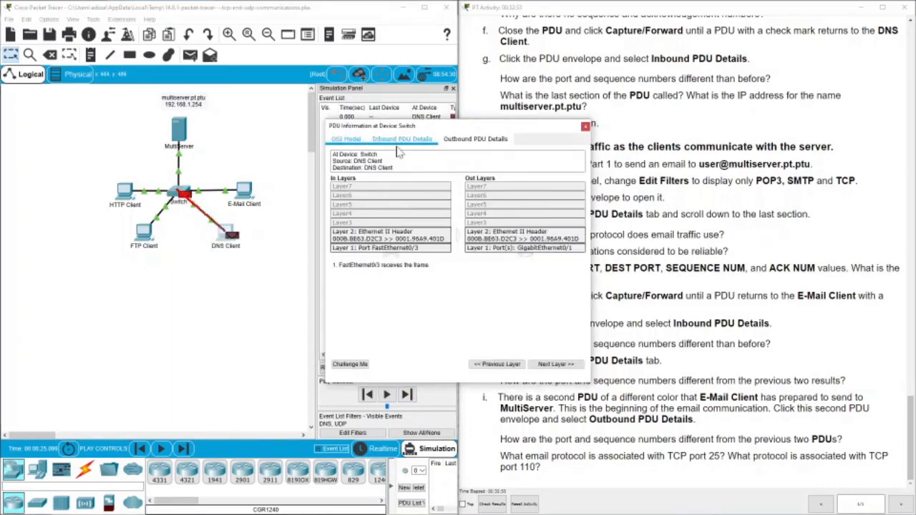
pyautogui.click(401, 139)
pyautogui.scroll(-5, 451, 264)
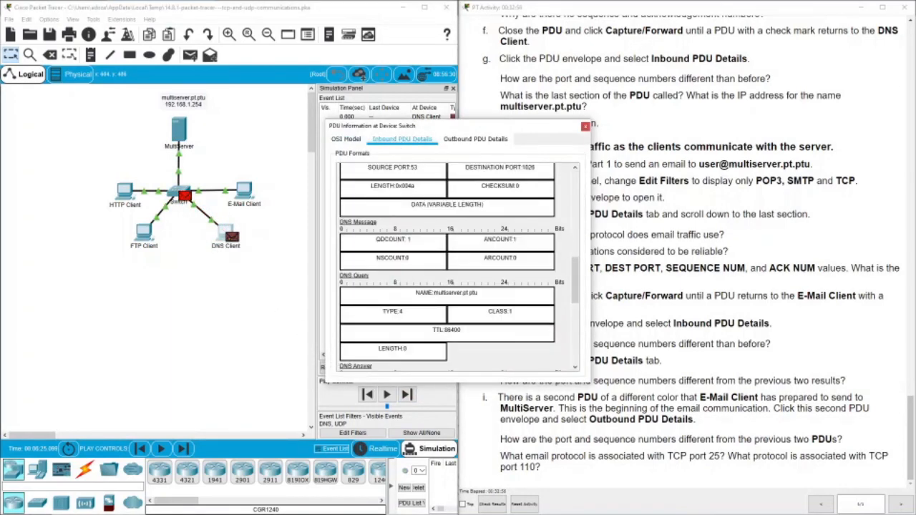
pyautogui.scroll(5, 399, 259)
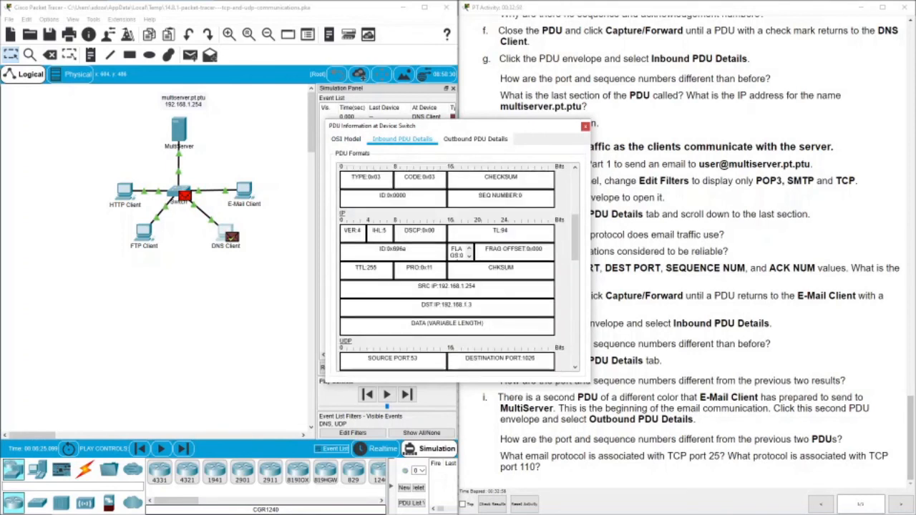
pyautogui.scroll(-3, 447, 265)
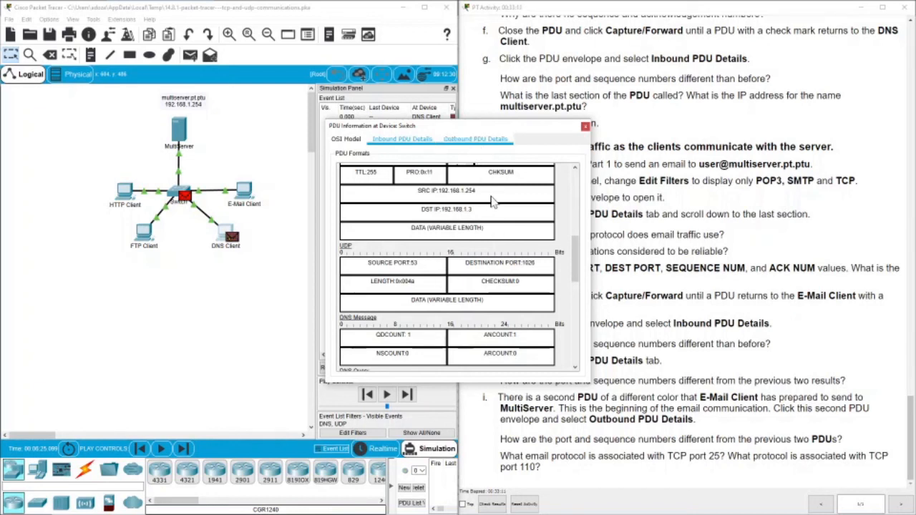
# Compare the Switch's inbound and outbound UDP ports, source 53 and destination 1026.
pyautogui.click(481, 141)
pyautogui.scroll(-5, 491, 283)
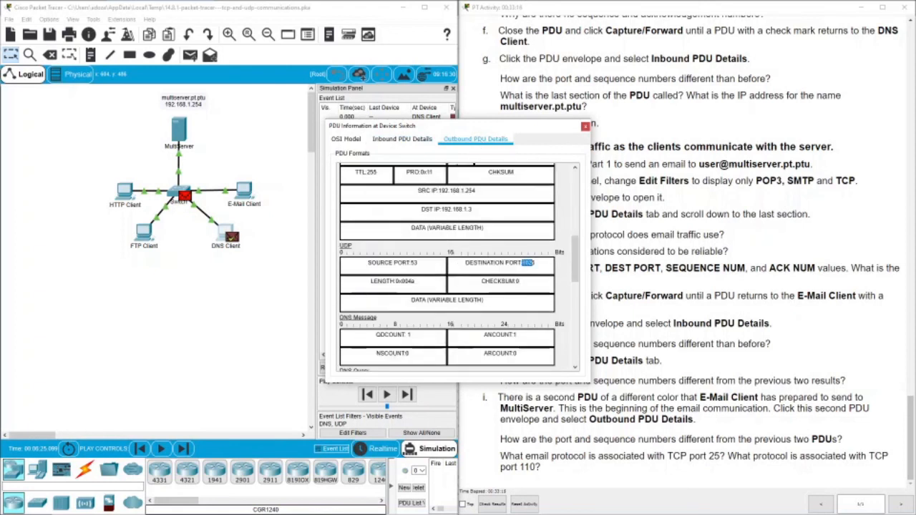
pyautogui.click(411, 143)
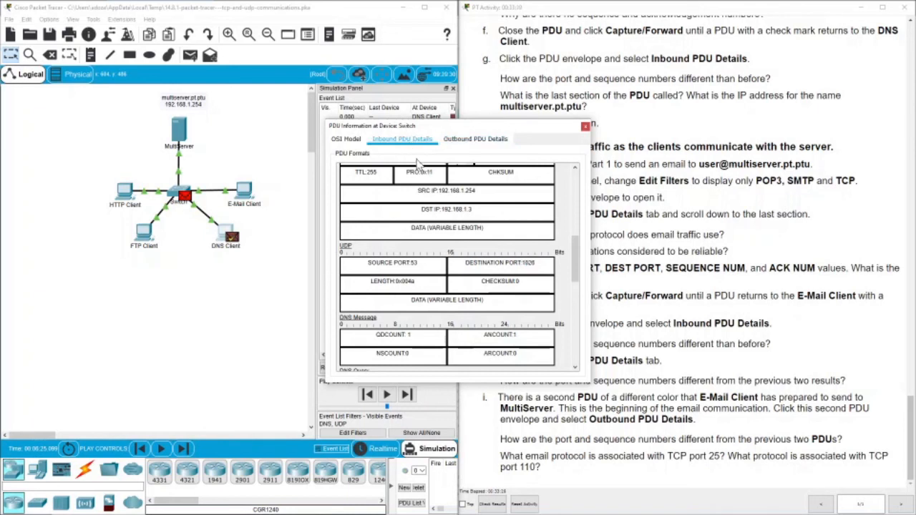
pyautogui.click(452, 143)
pyautogui.click(406, 146)
pyautogui.scroll(-5, 470, 315)
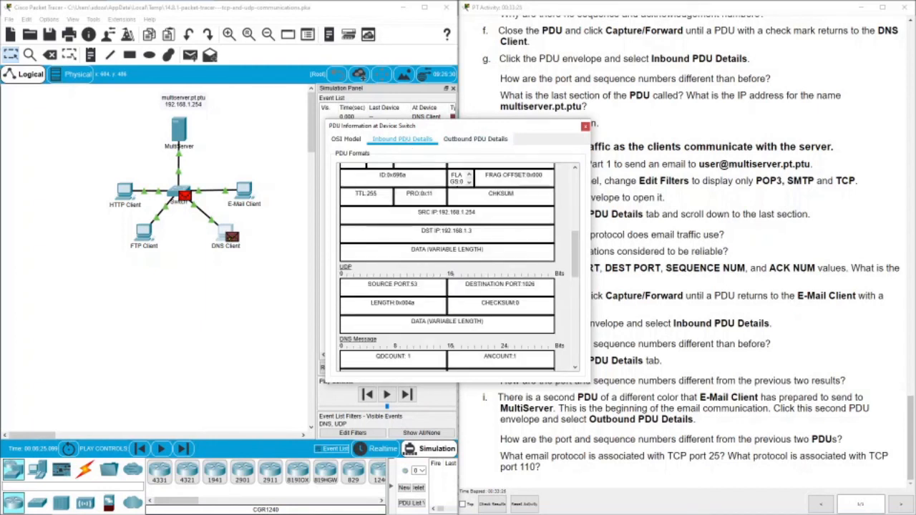
pyautogui.click(479, 141)
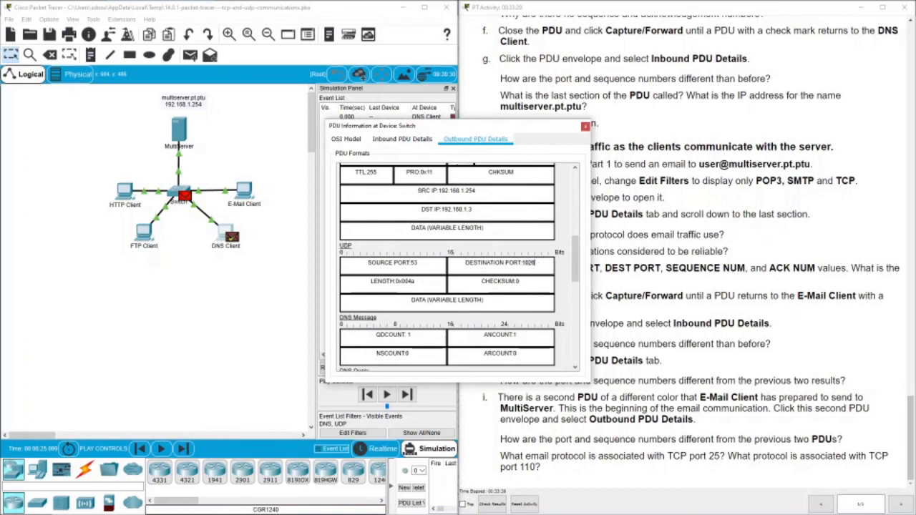
pyautogui.click(585, 127)
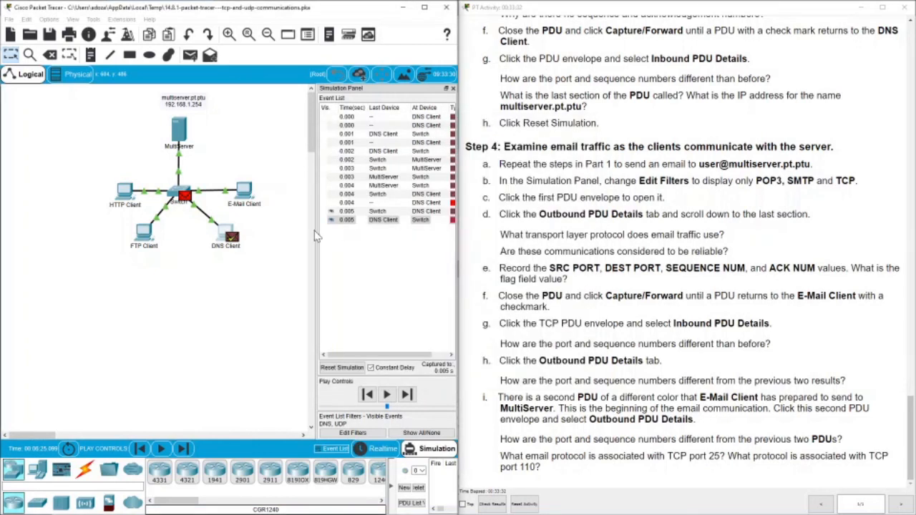
# Reopen the Switch's PDU to recheck the outbound and inbound port details, then close it.
pyautogui.click(188, 193)
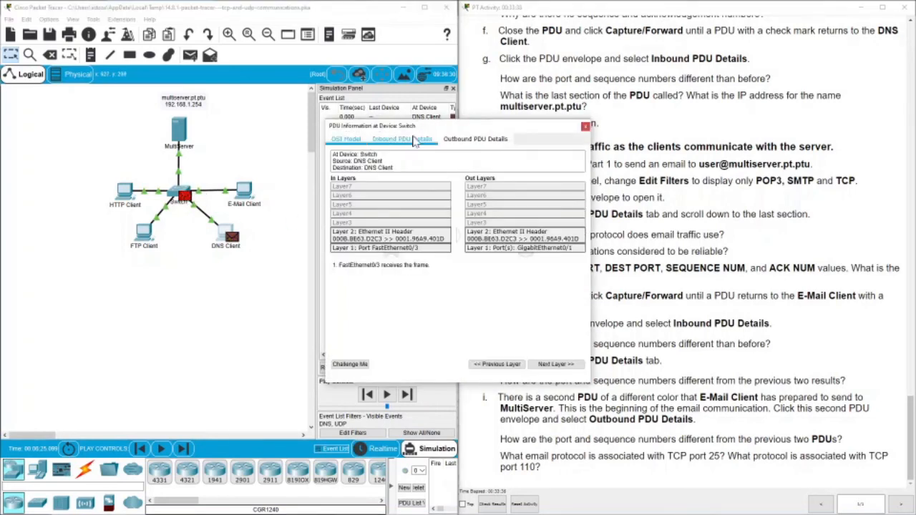
pyautogui.click(467, 139)
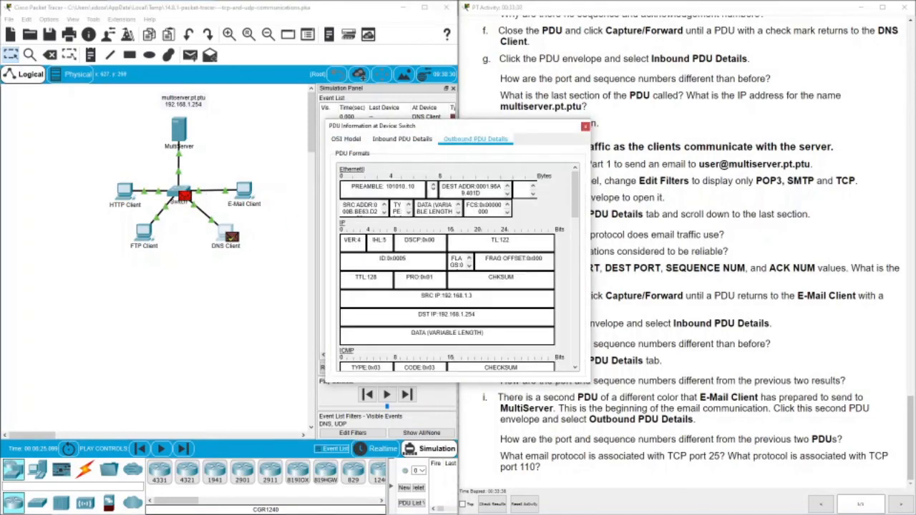
pyautogui.scroll(-5, 444, 272)
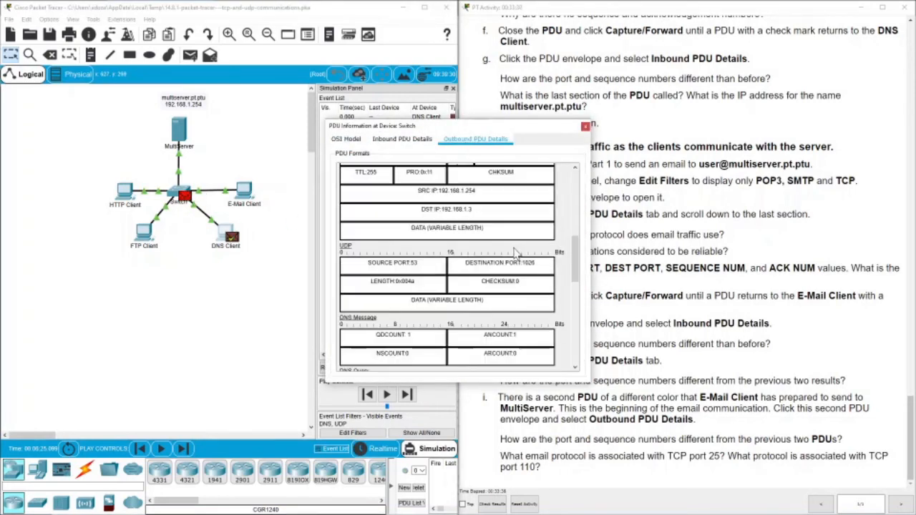
pyautogui.click(413, 144)
pyautogui.scroll(-5, 526, 229)
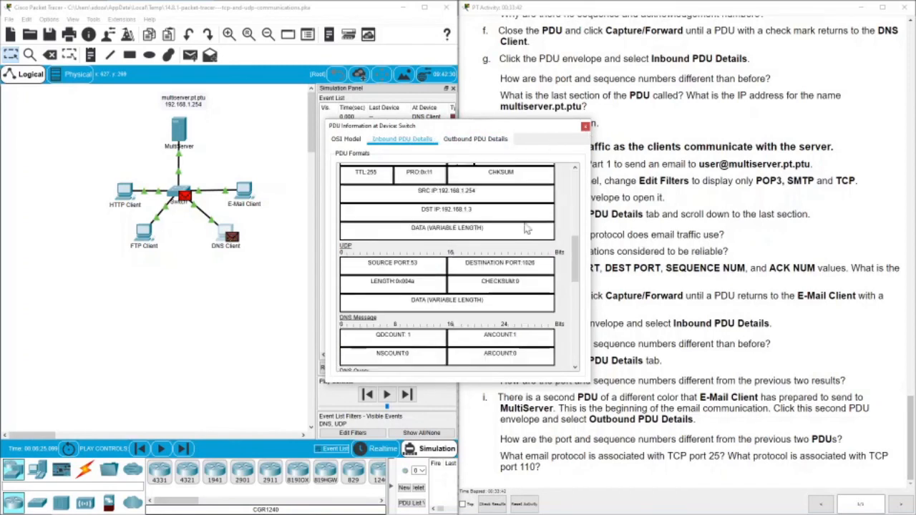
pyautogui.click(585, 127)
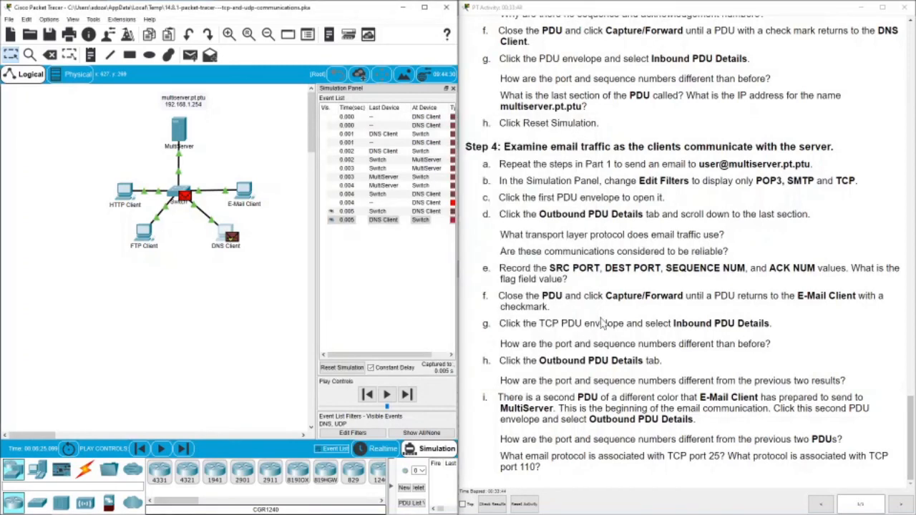
# Briefly view the FTP Client window, then open the DNS Client's returned PDU showing UDP 53→1027.
pyautogui.scroll(3, 612, 333)
pyautogui.scroll(-3, 611, 333)
pyautogui.click(143, 230)
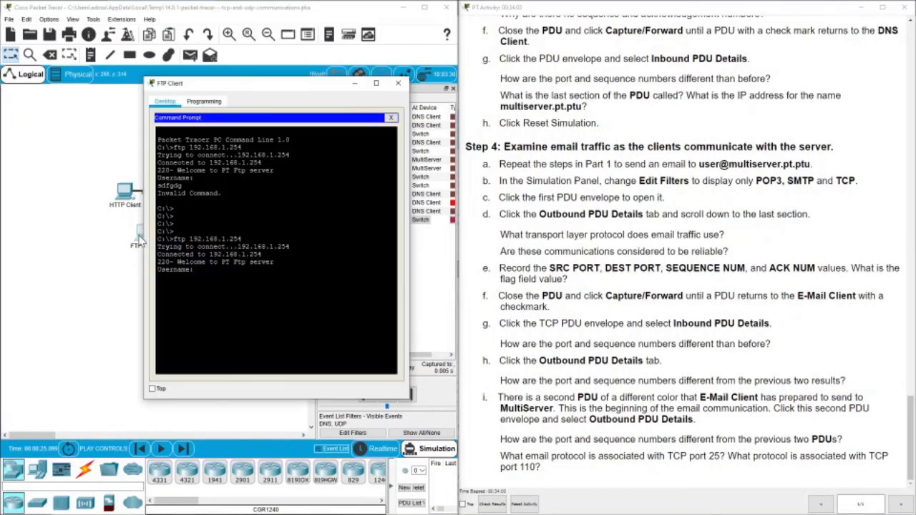
pyautogui.click(406, 76)
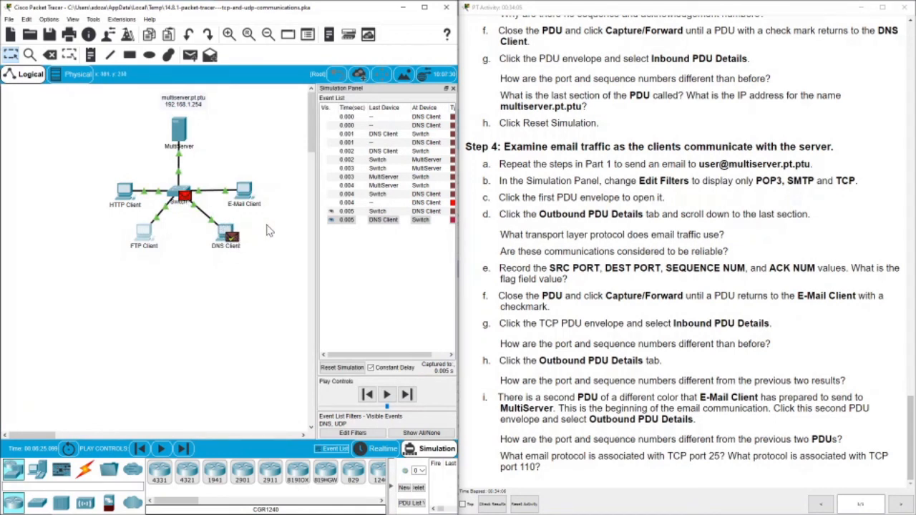
pyautogui.click(390, 146)
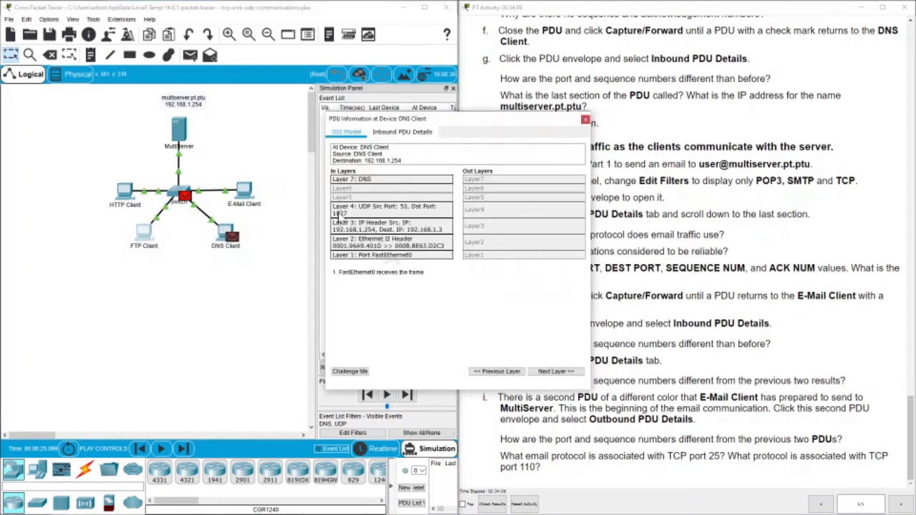
# Check the DNS Client's inbound reply: answer 192.168.1.254, destination port 1027, then close it.
pyautogui.click(378, 133)
pyautogui.scroll(-10, 422, 218)
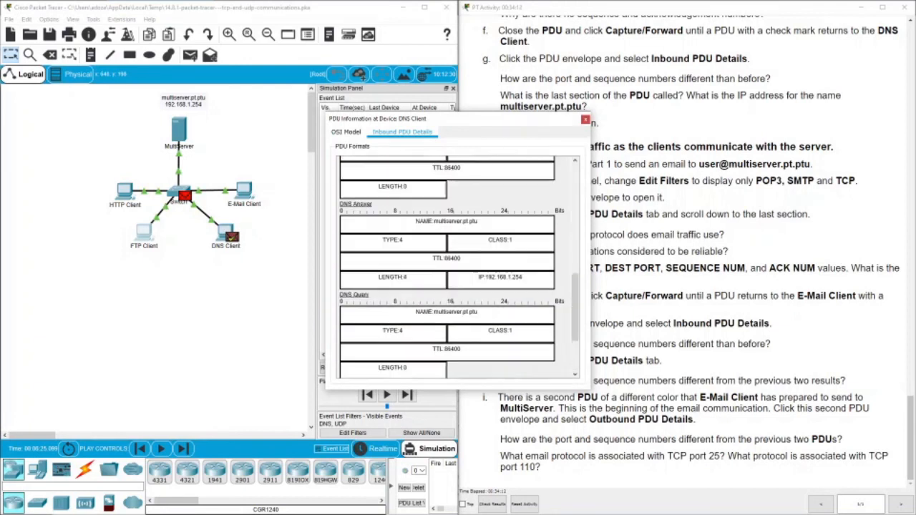
pyautogui.scroll(3, 395, 263)
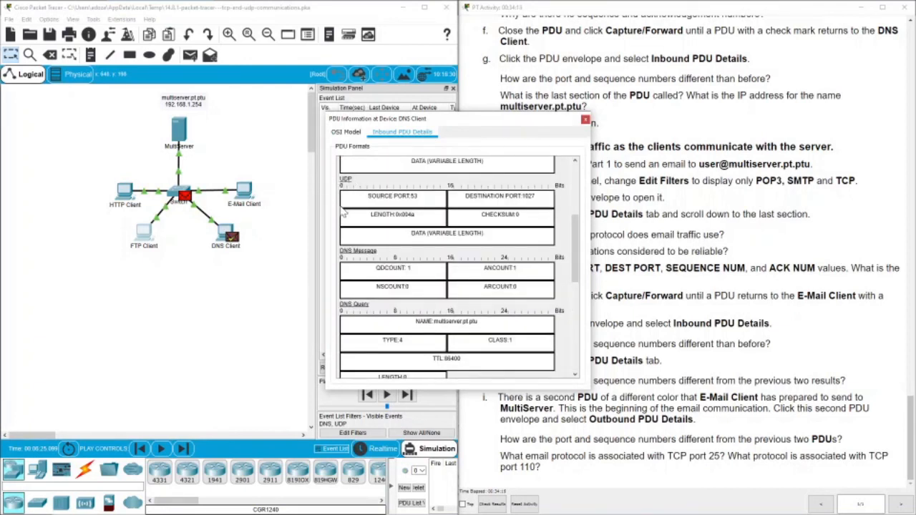
pyautogui.moveTo(503, 195); pyautogui.dragTo(536, 196)
pyautogui.click(586, 119)
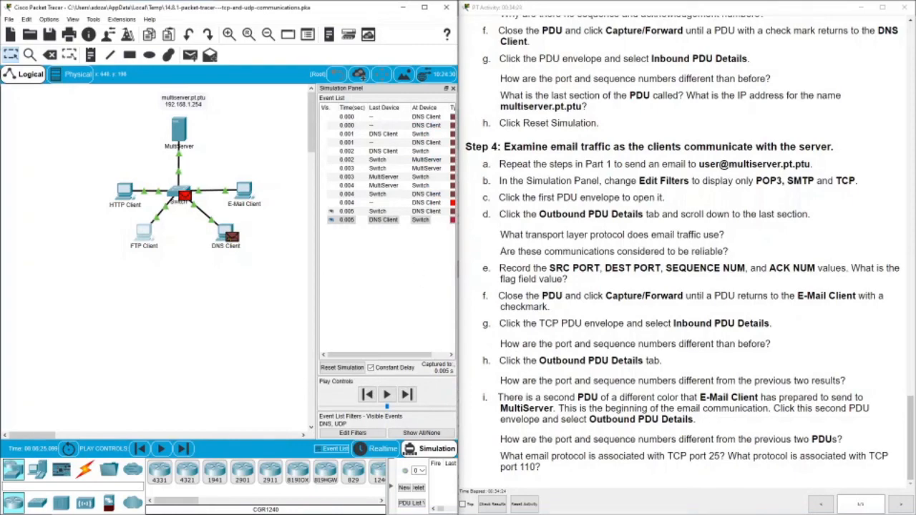
# Scroll the PT Activity instructions back up to the title and Objectives.
pyautogui.scroll(20, 559, 265)
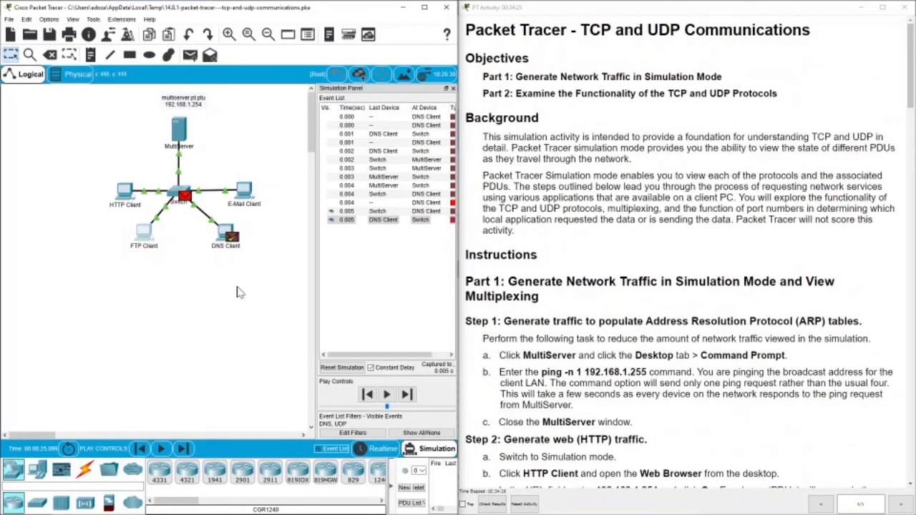